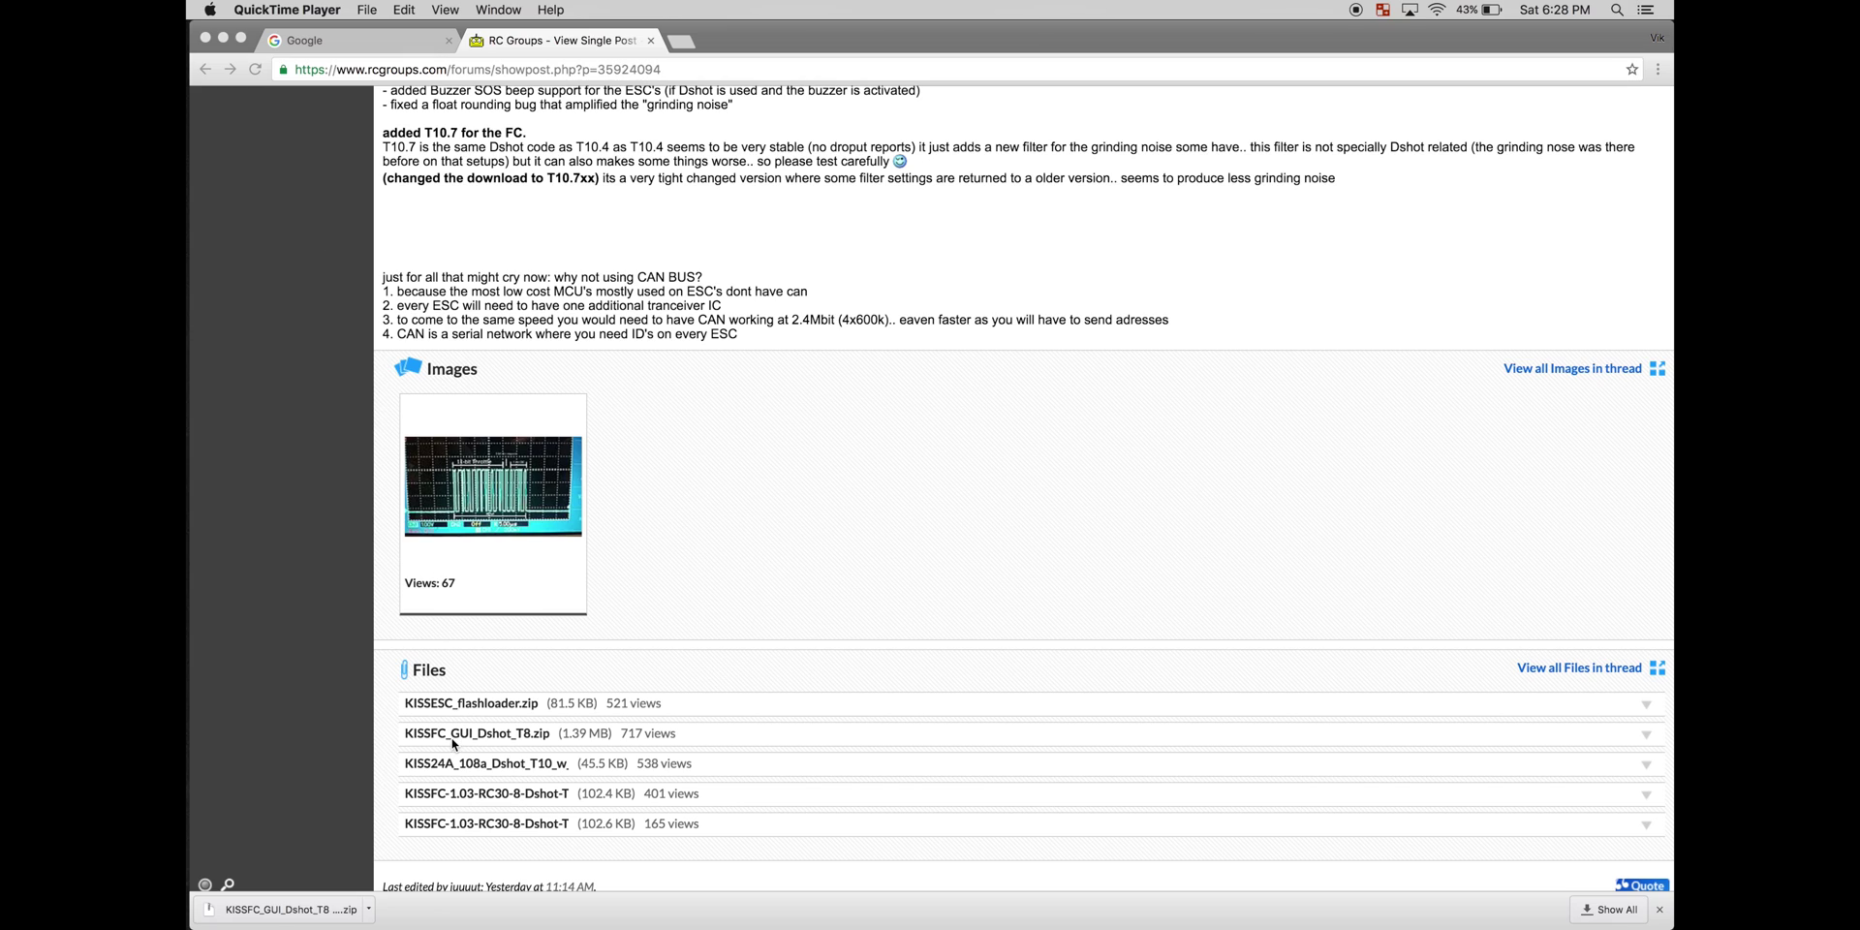
- Download KISSFC_GUI_Dshot_T8.zip from the forum post's attachments and enable developer mode on Chrome's extensions page
click(521, 741)
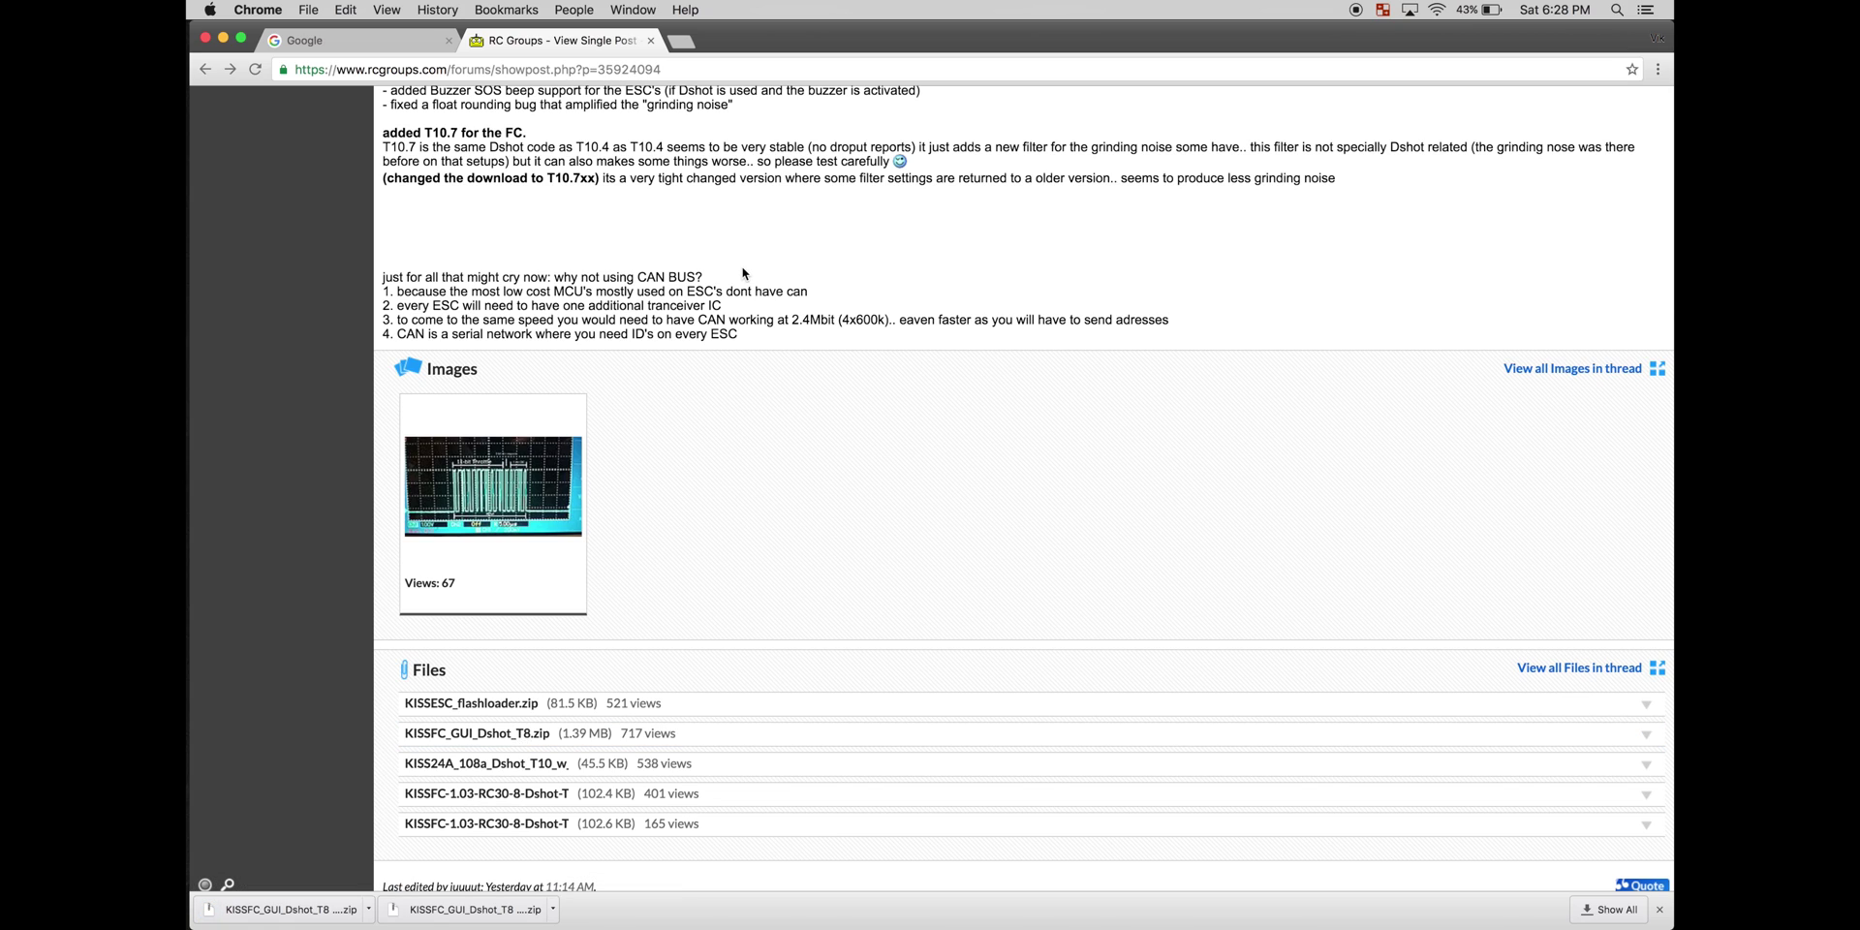
click(635, 9)
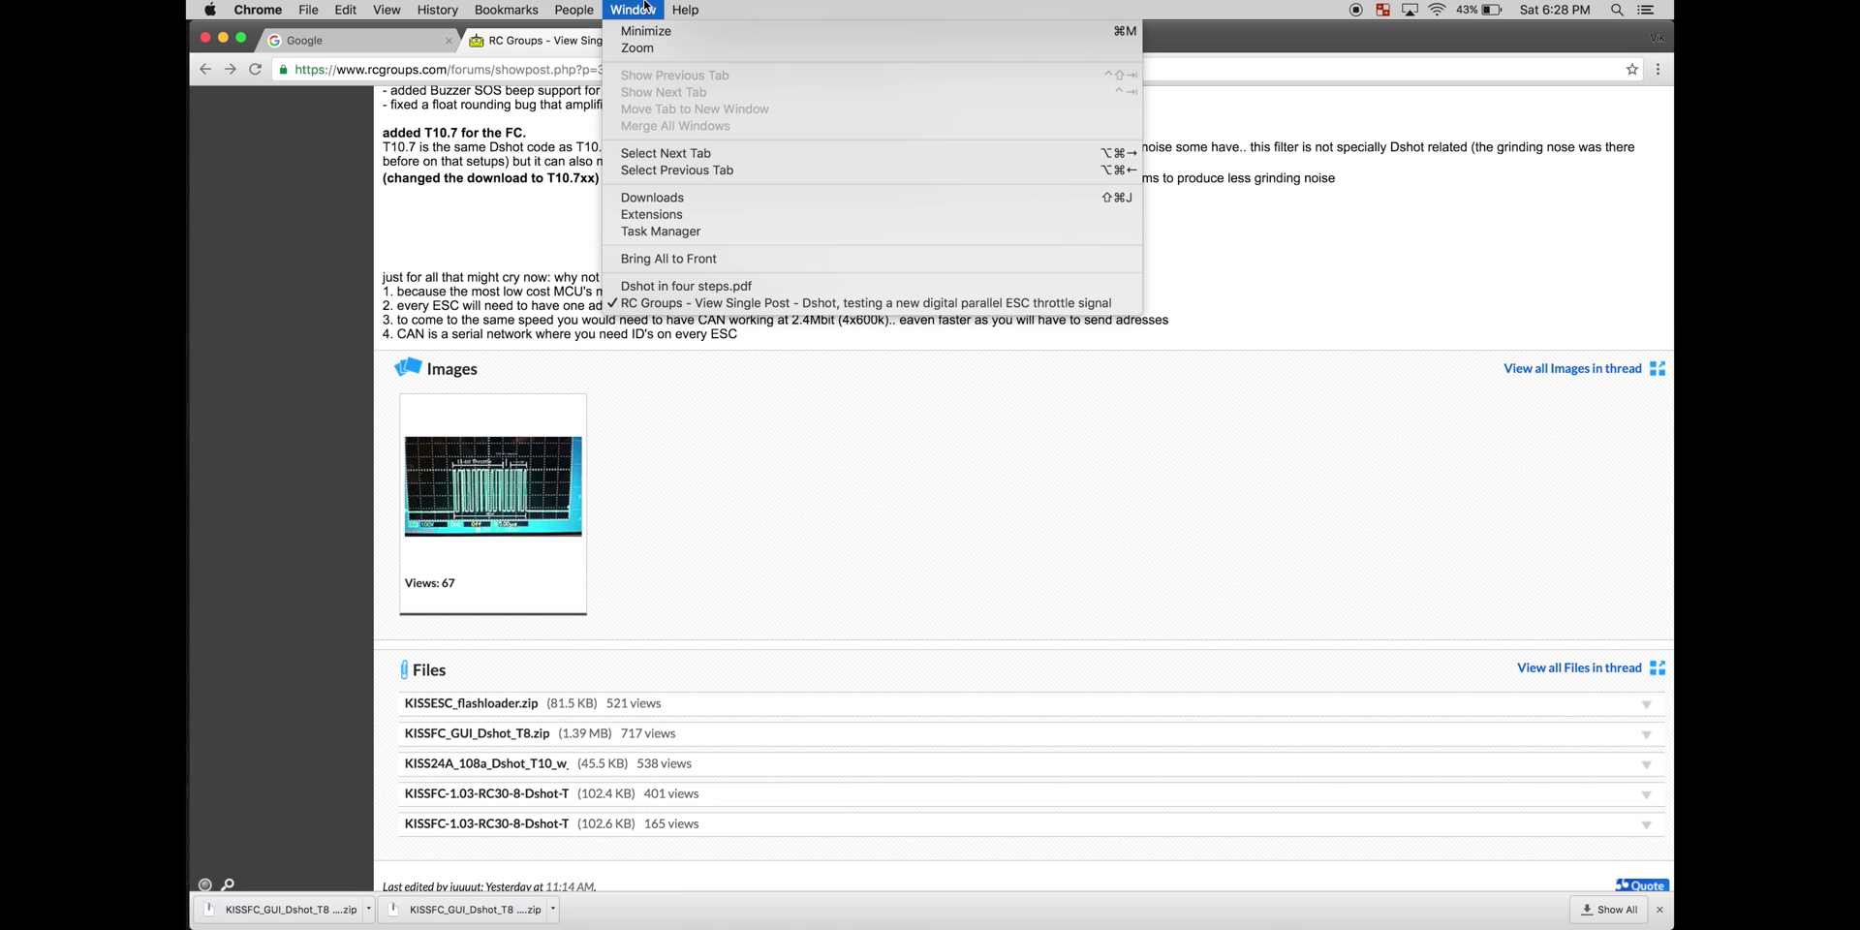
click(669, 215)
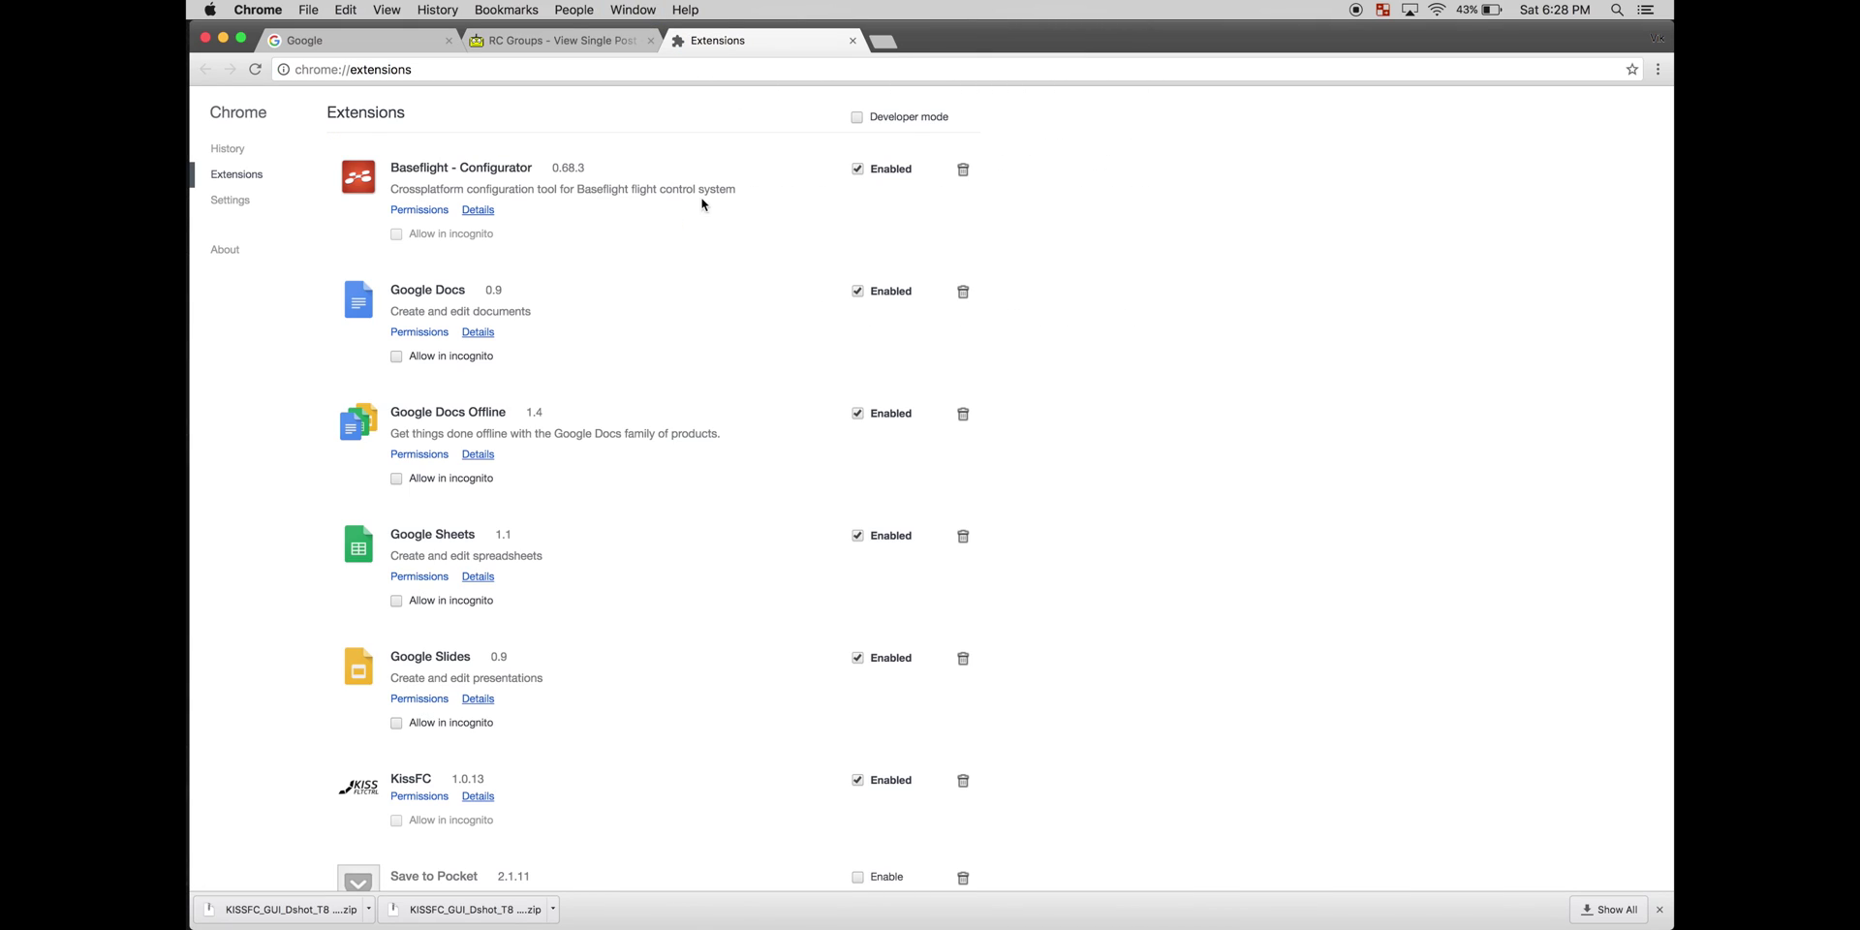
click(857, 117)
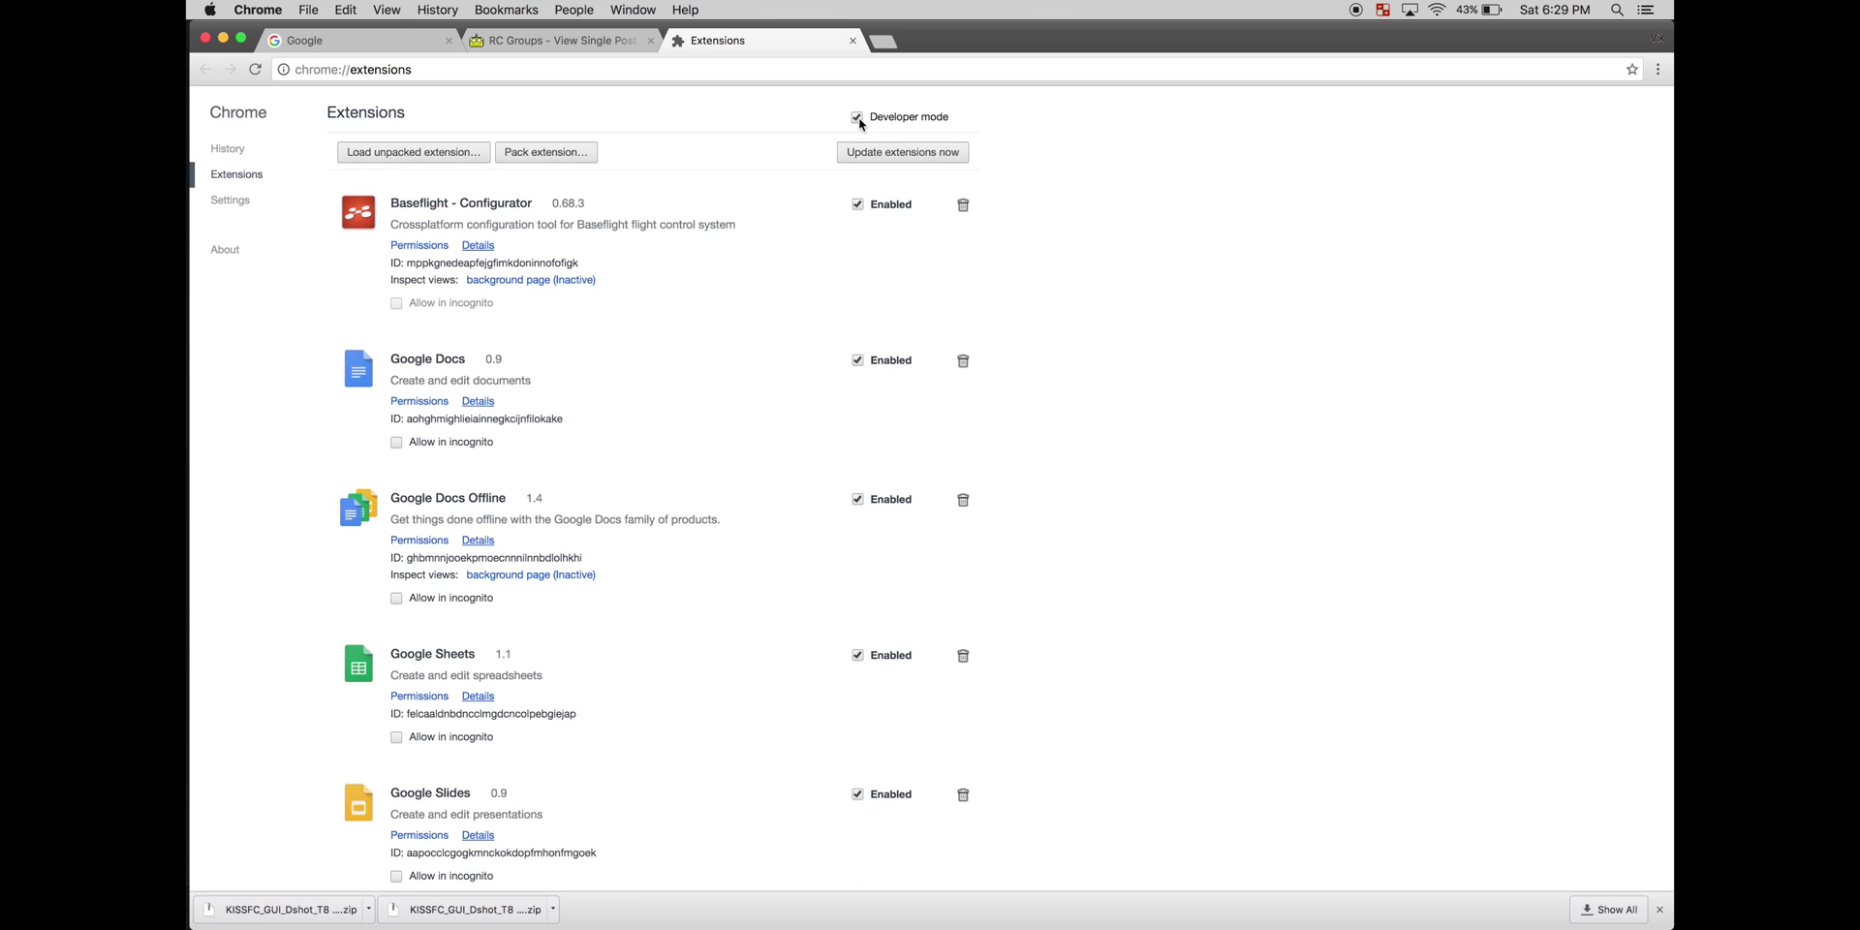
- Load the KISSFC_GUI_Dshot_T8 folder as an unpacked extension and launch the KissFC 1.0.14 app
click(444, 159)
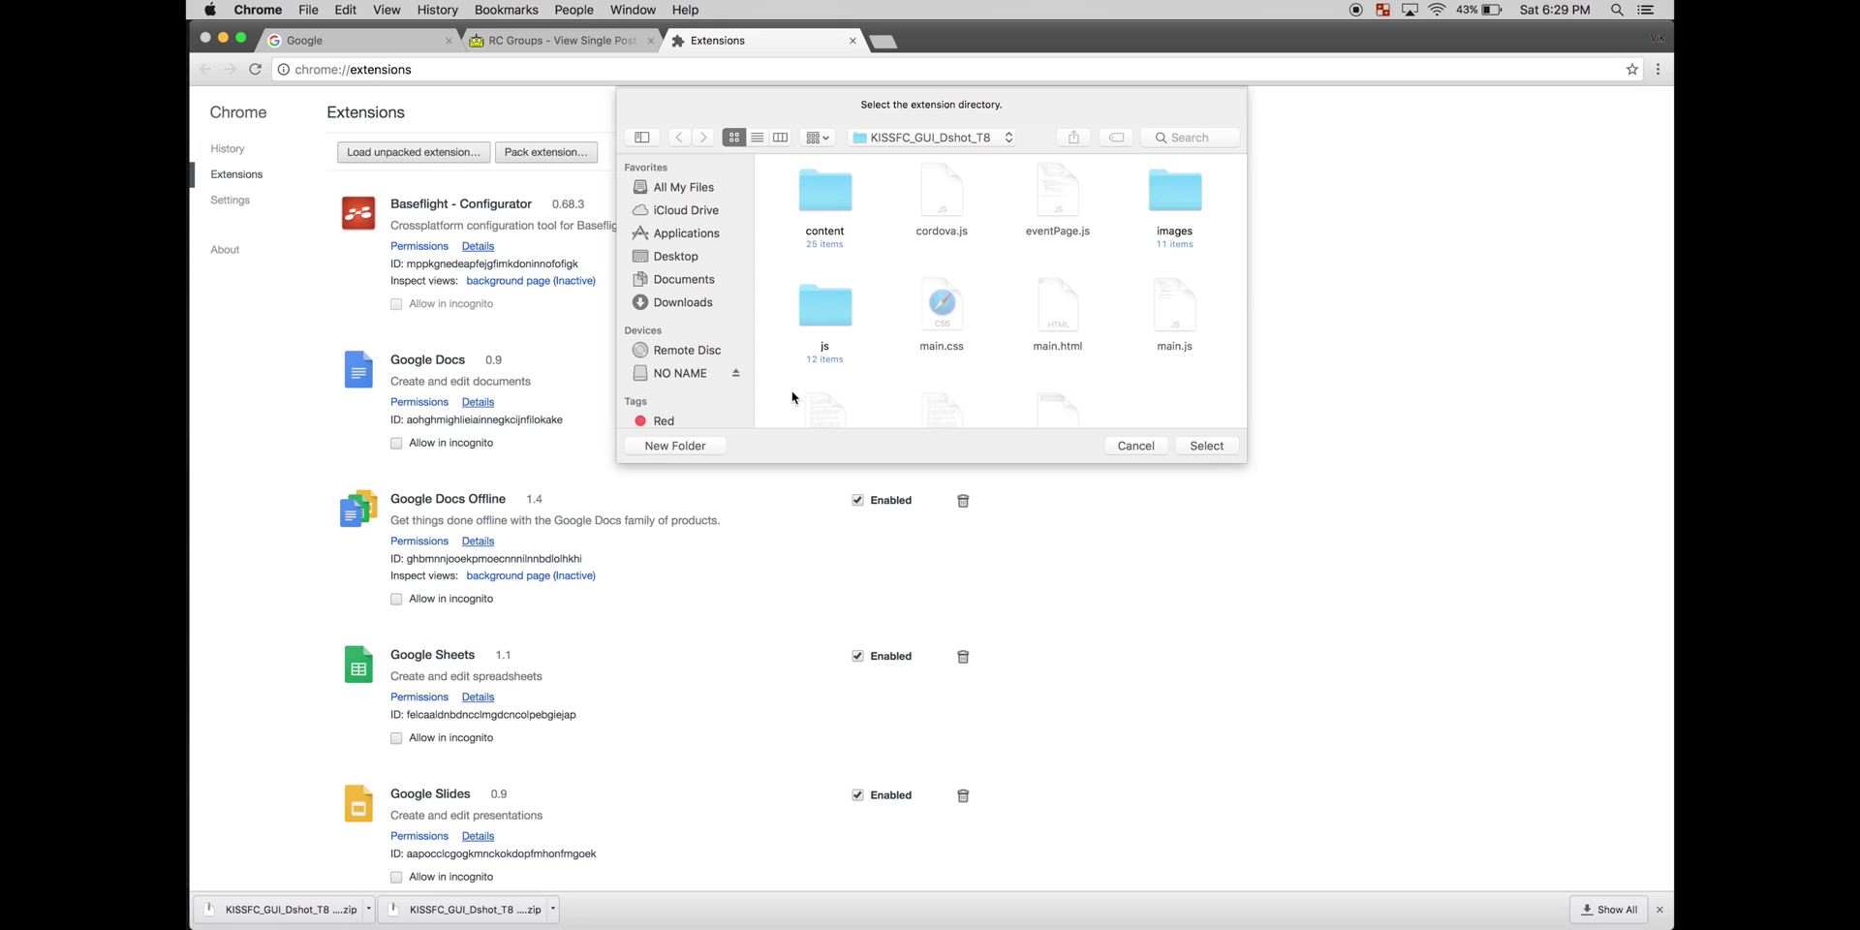
click(1206, 446)
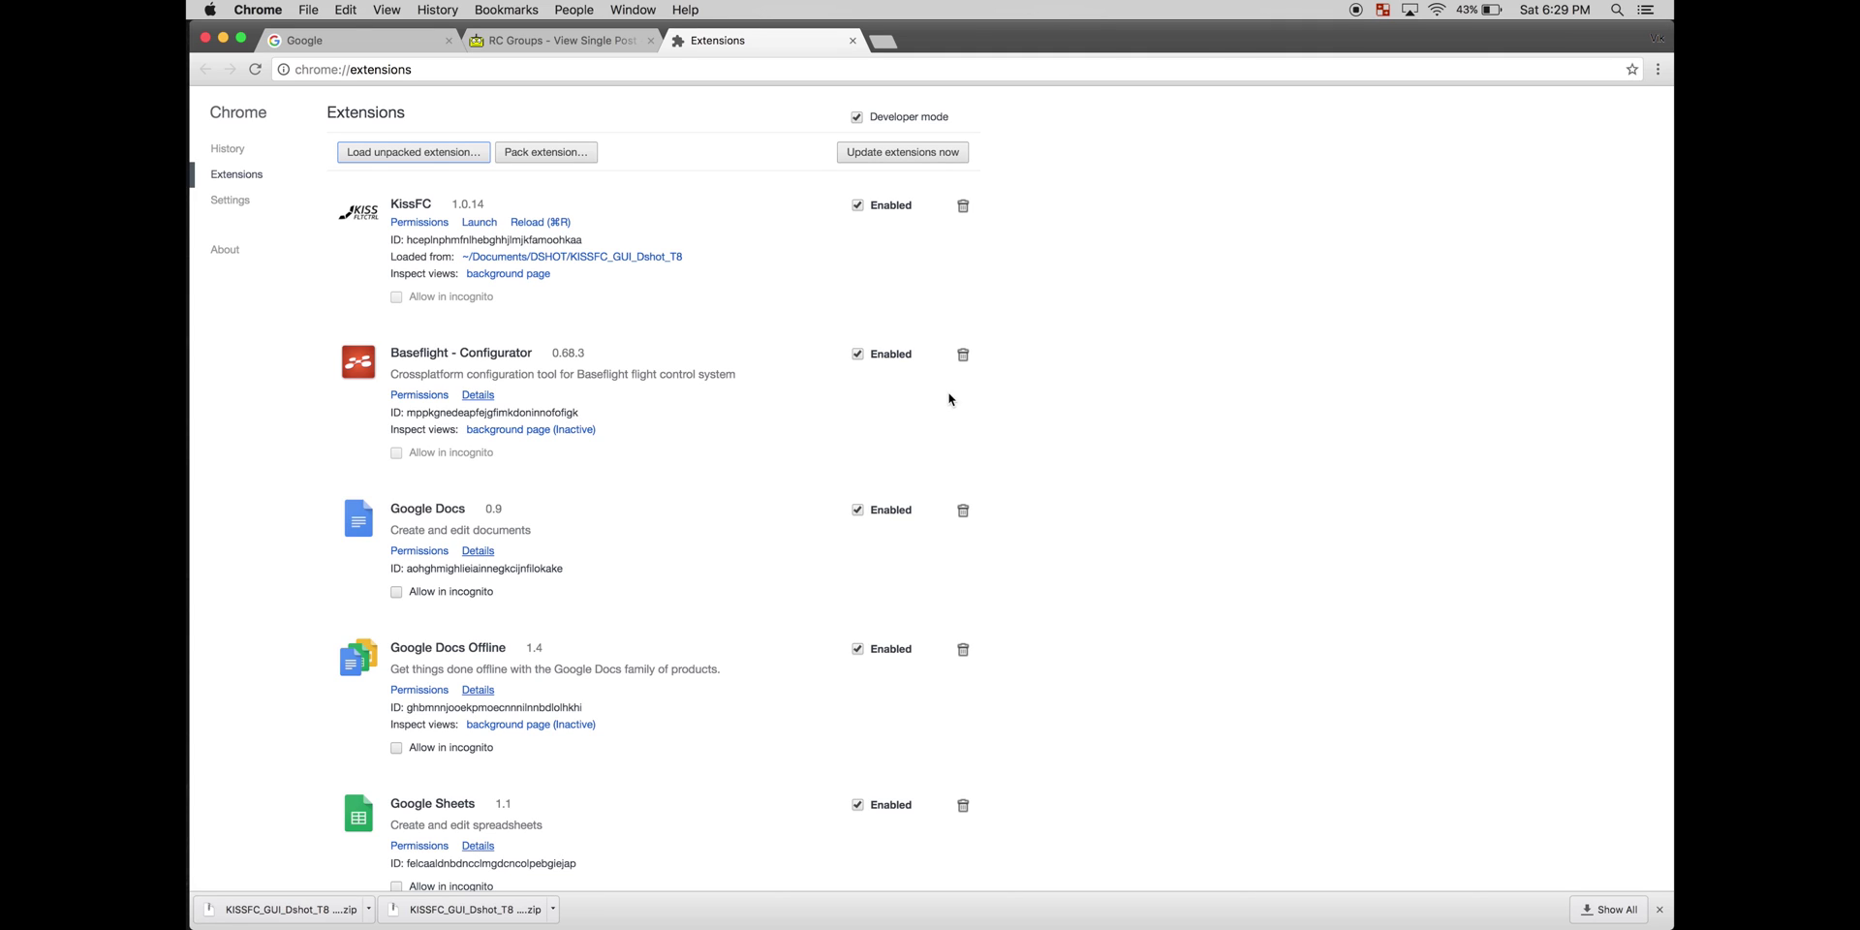
click(478, 224)
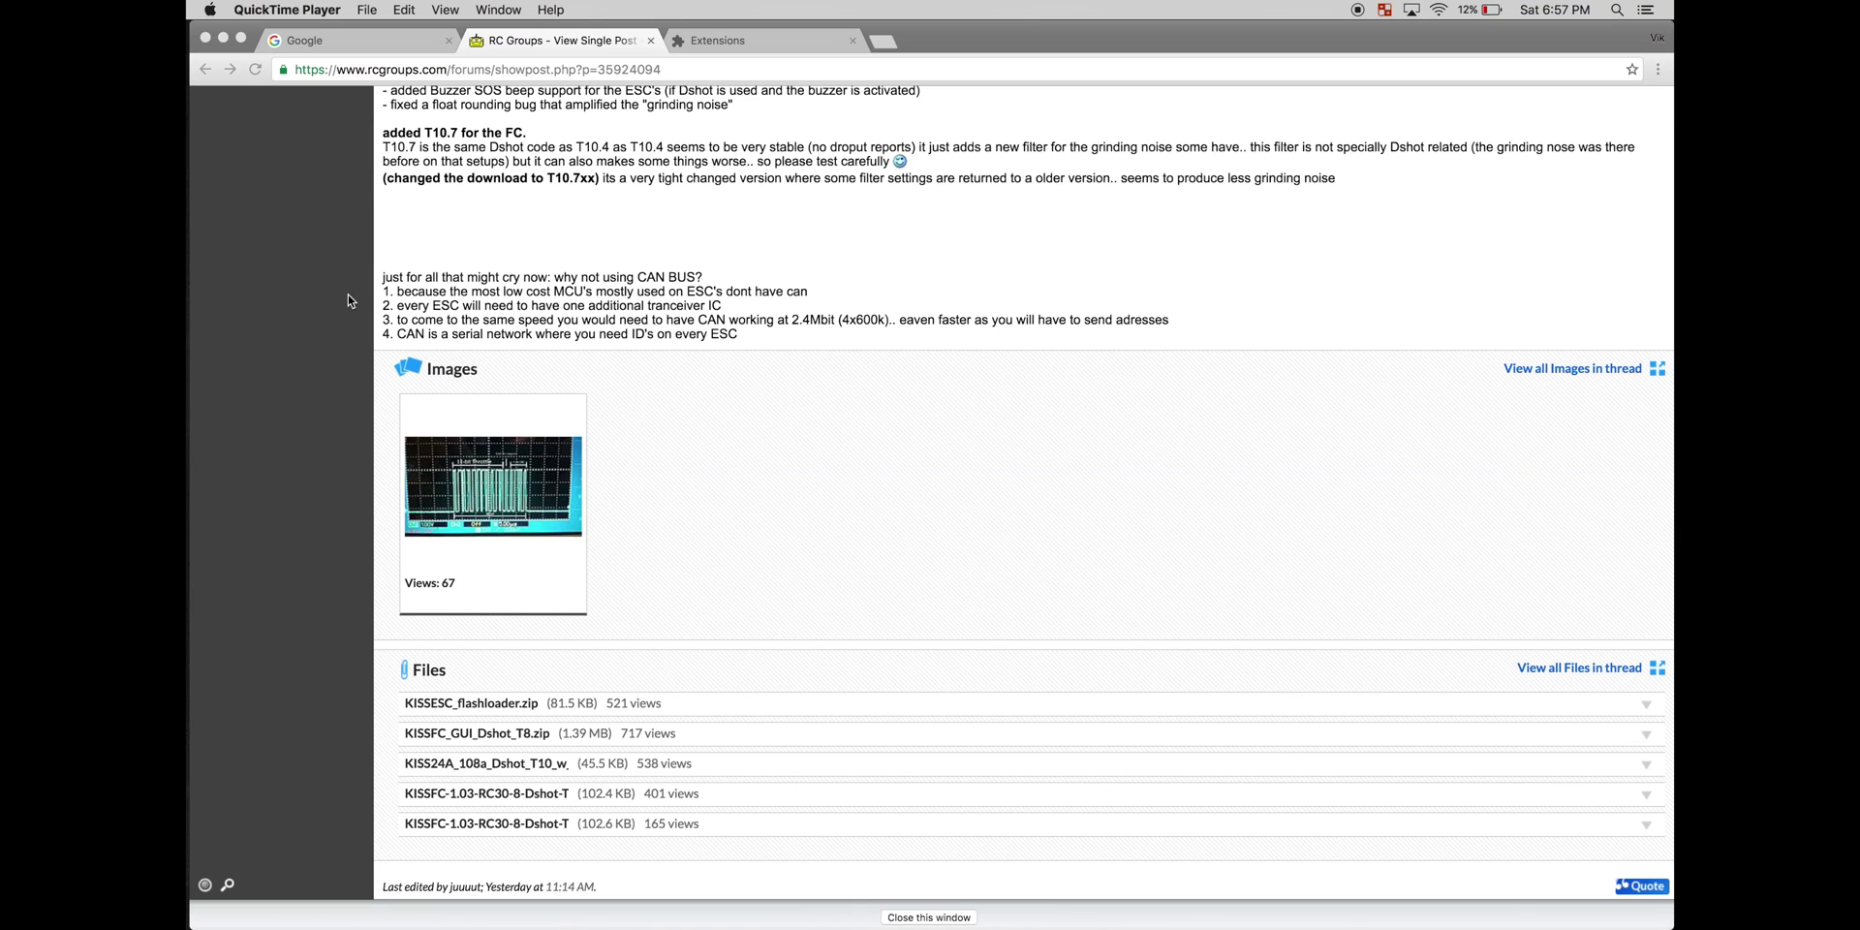
- Download the 102.6 KB KISSFC-1.03-RC30-8-Dshot firmware zip from the forum post and switch to the KISS Flight Control GUI
click(481, 825)
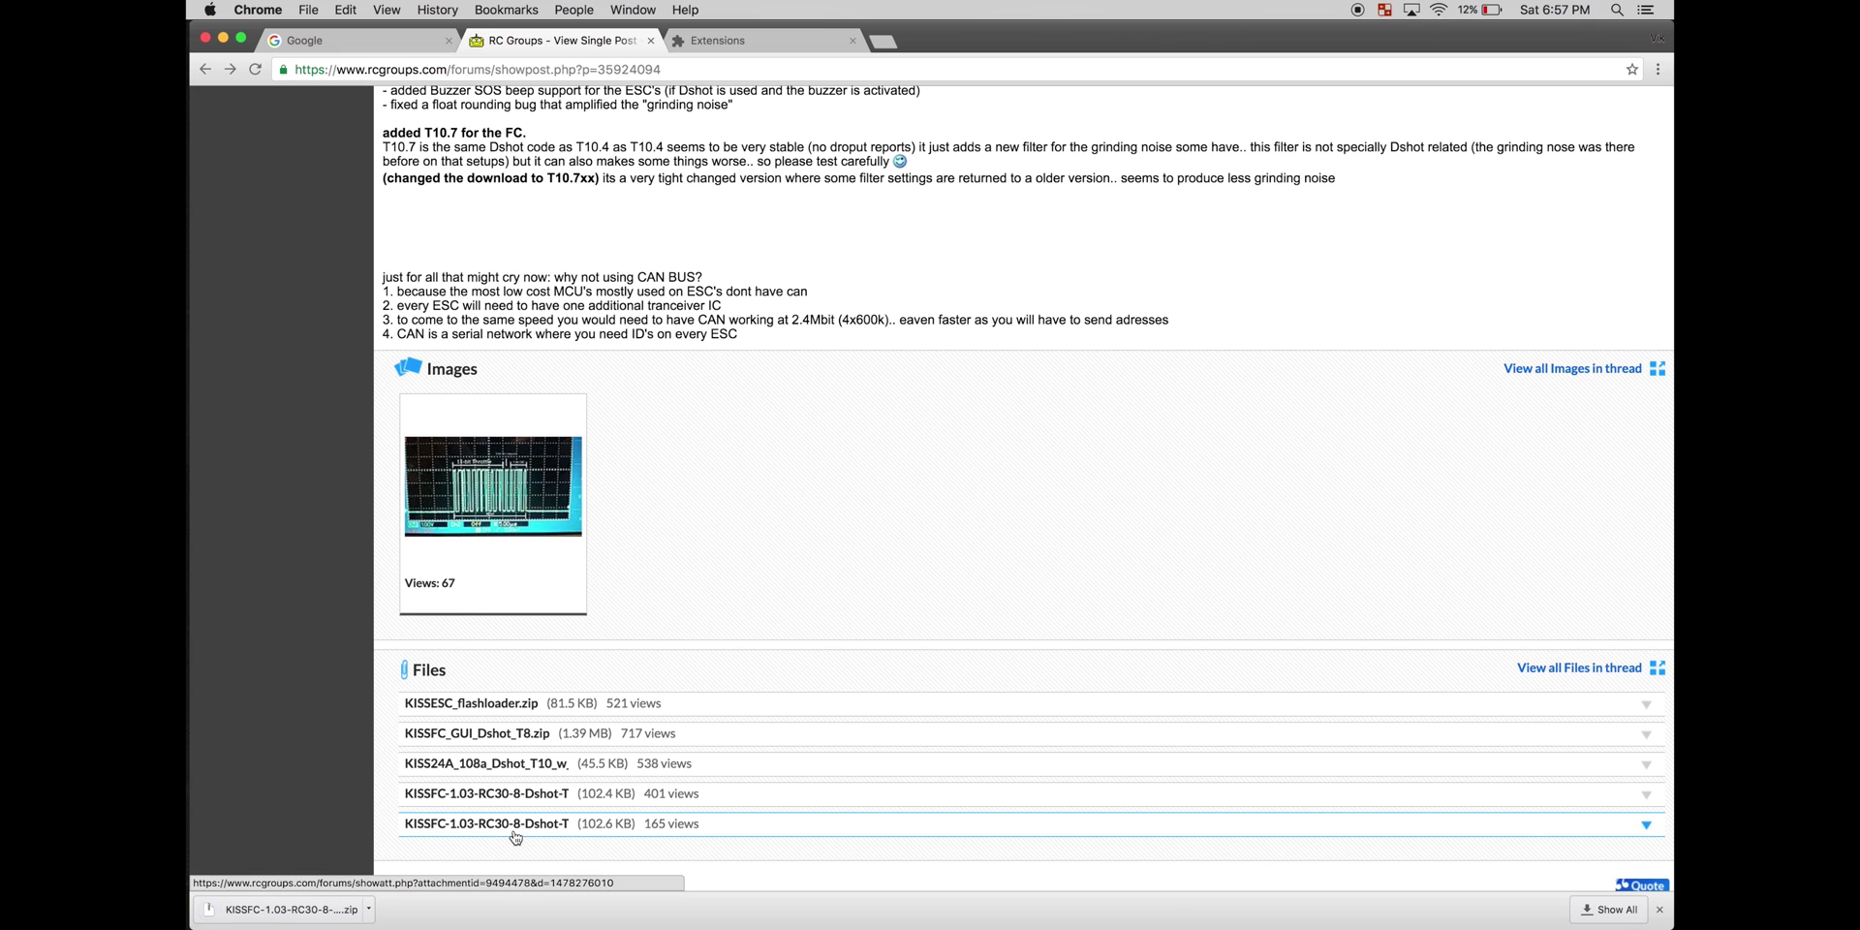
key(ctrl+Up)
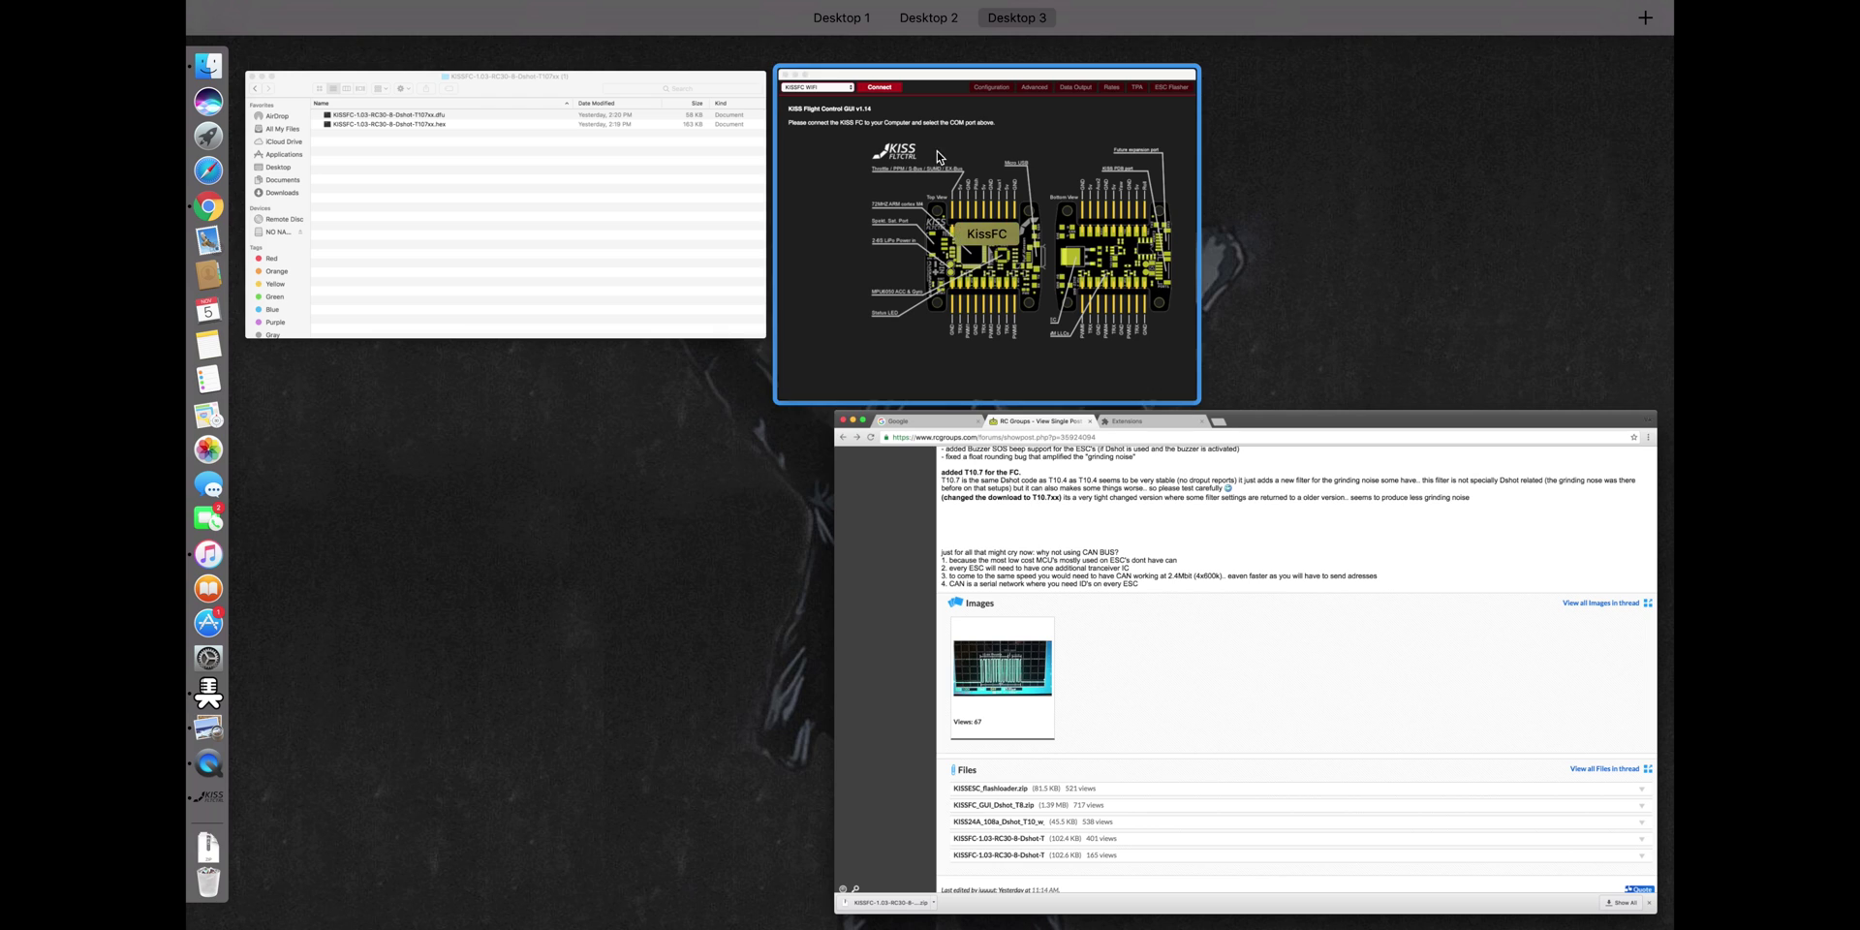
click(961, 147)
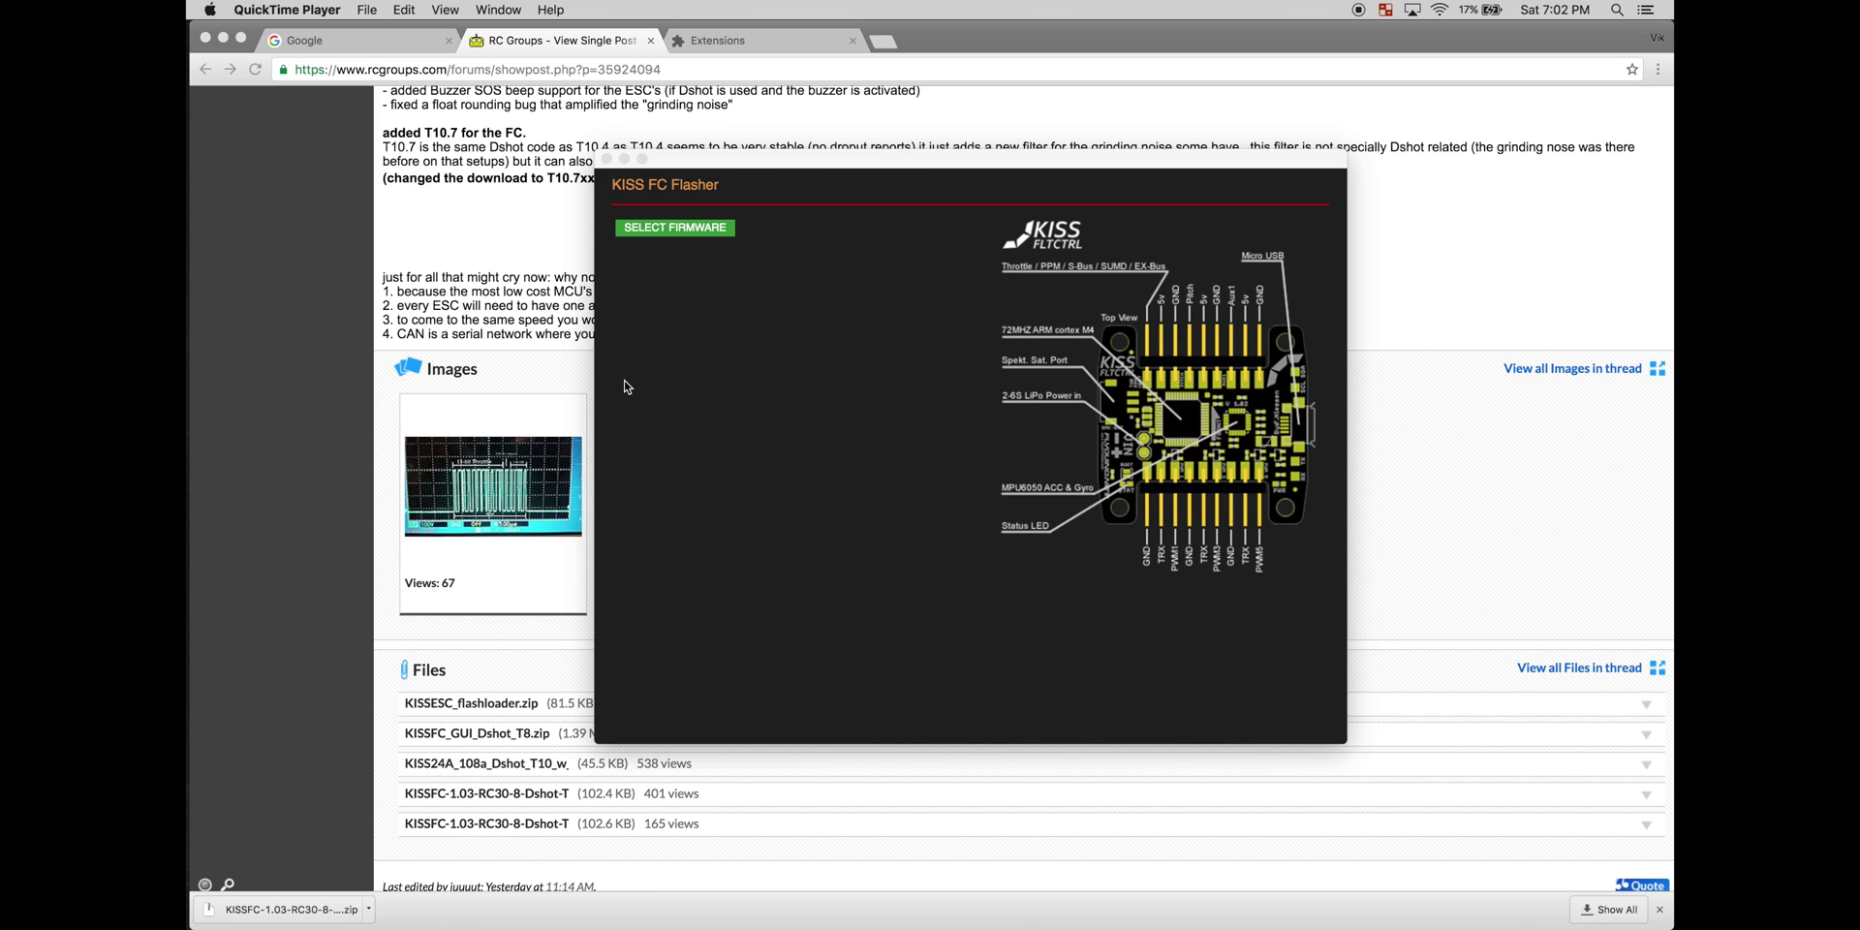
- Load KISSFC-1.03-RC30-8-Dshot-T107xx.hex from its extracted folder in DSHOT and flash it to the flight controller
click(668, 233)
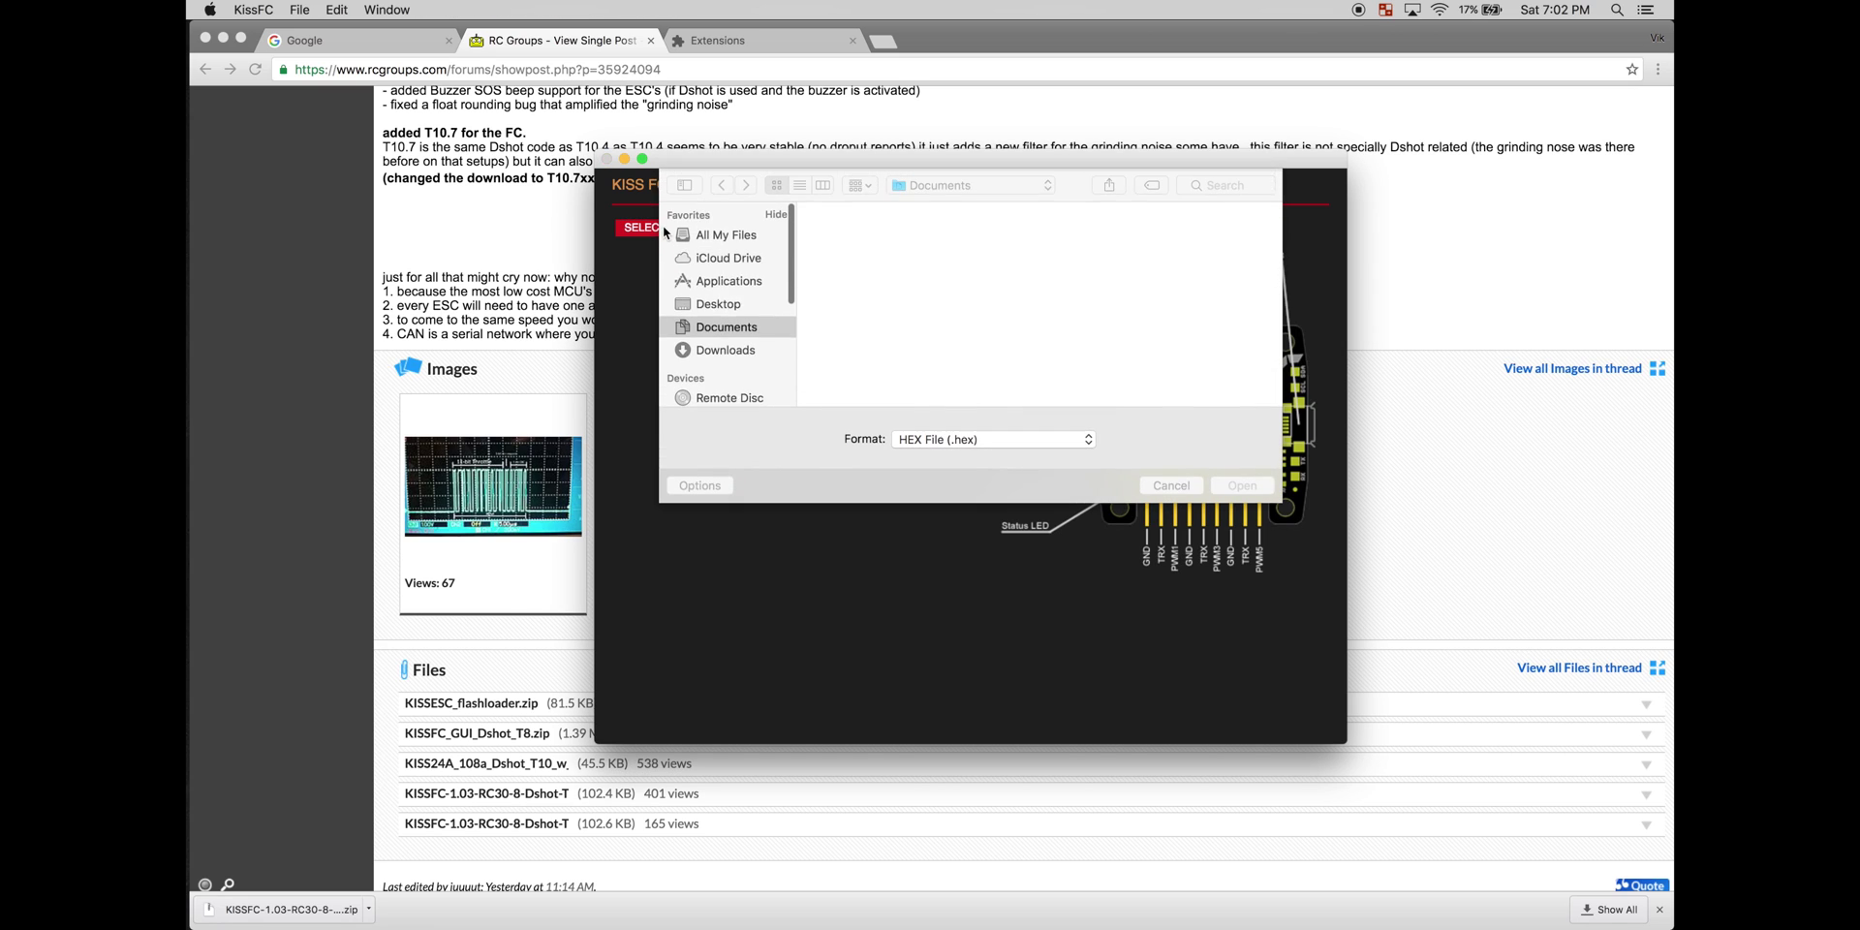
click(869, 254)
double_click(869, 254)
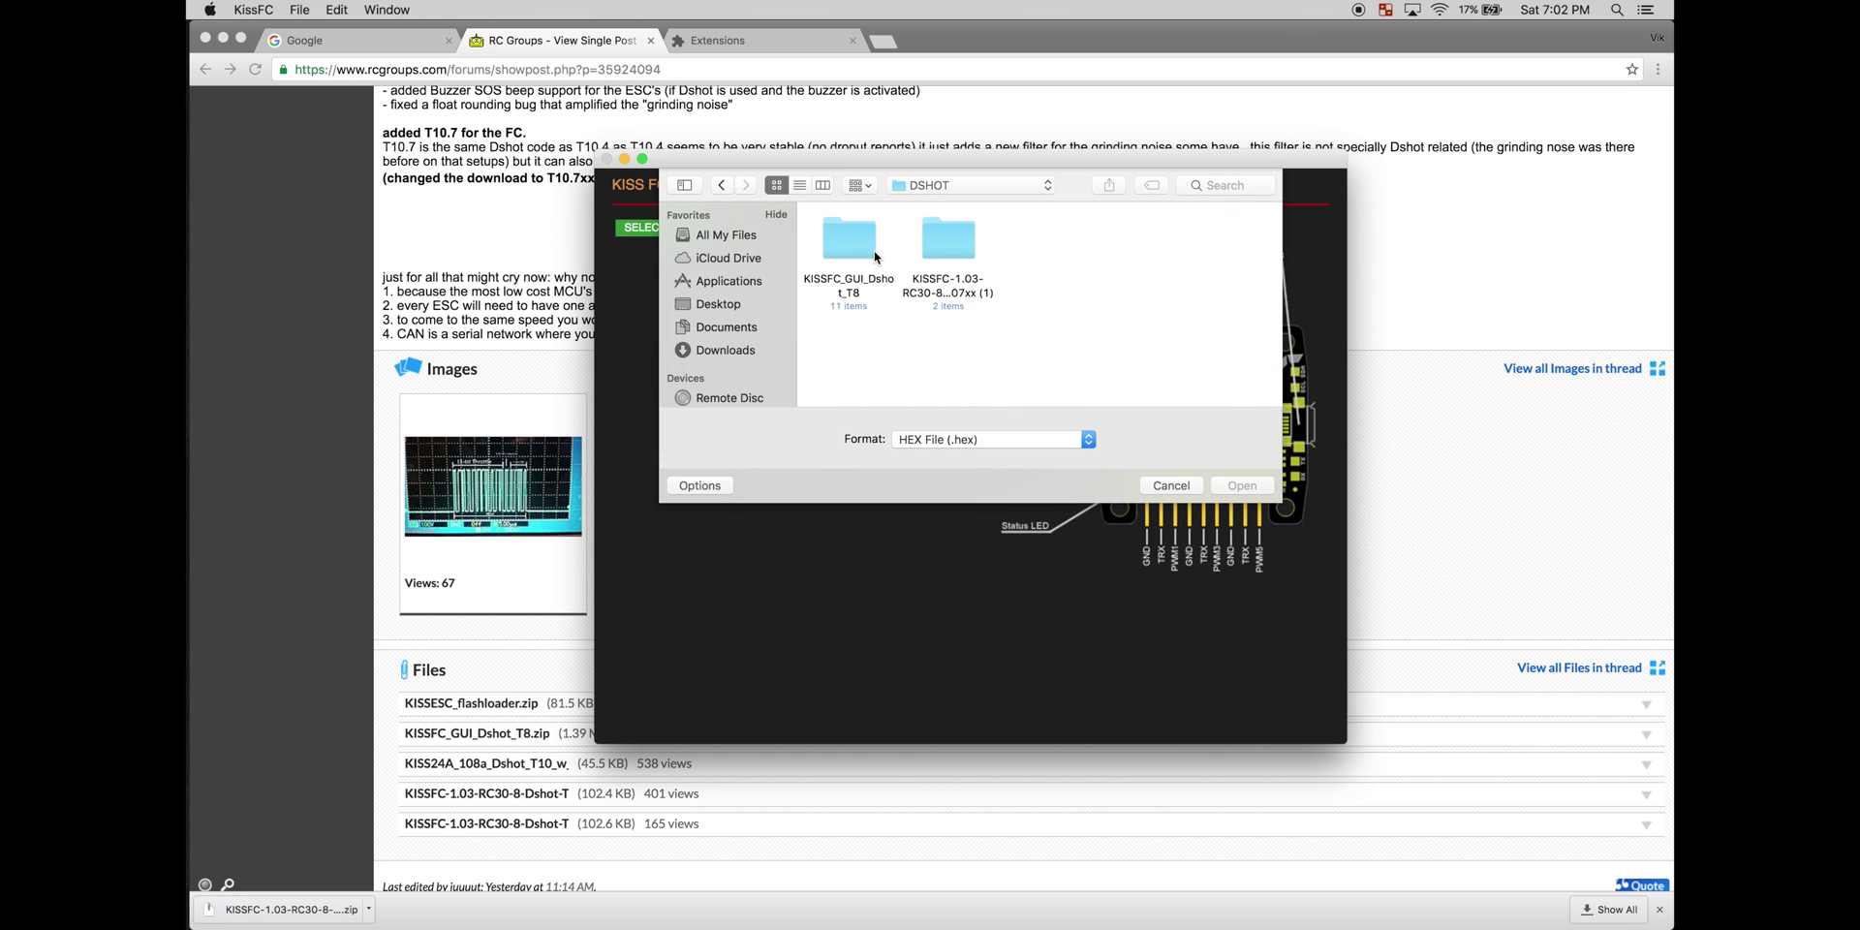
click(928, 241)
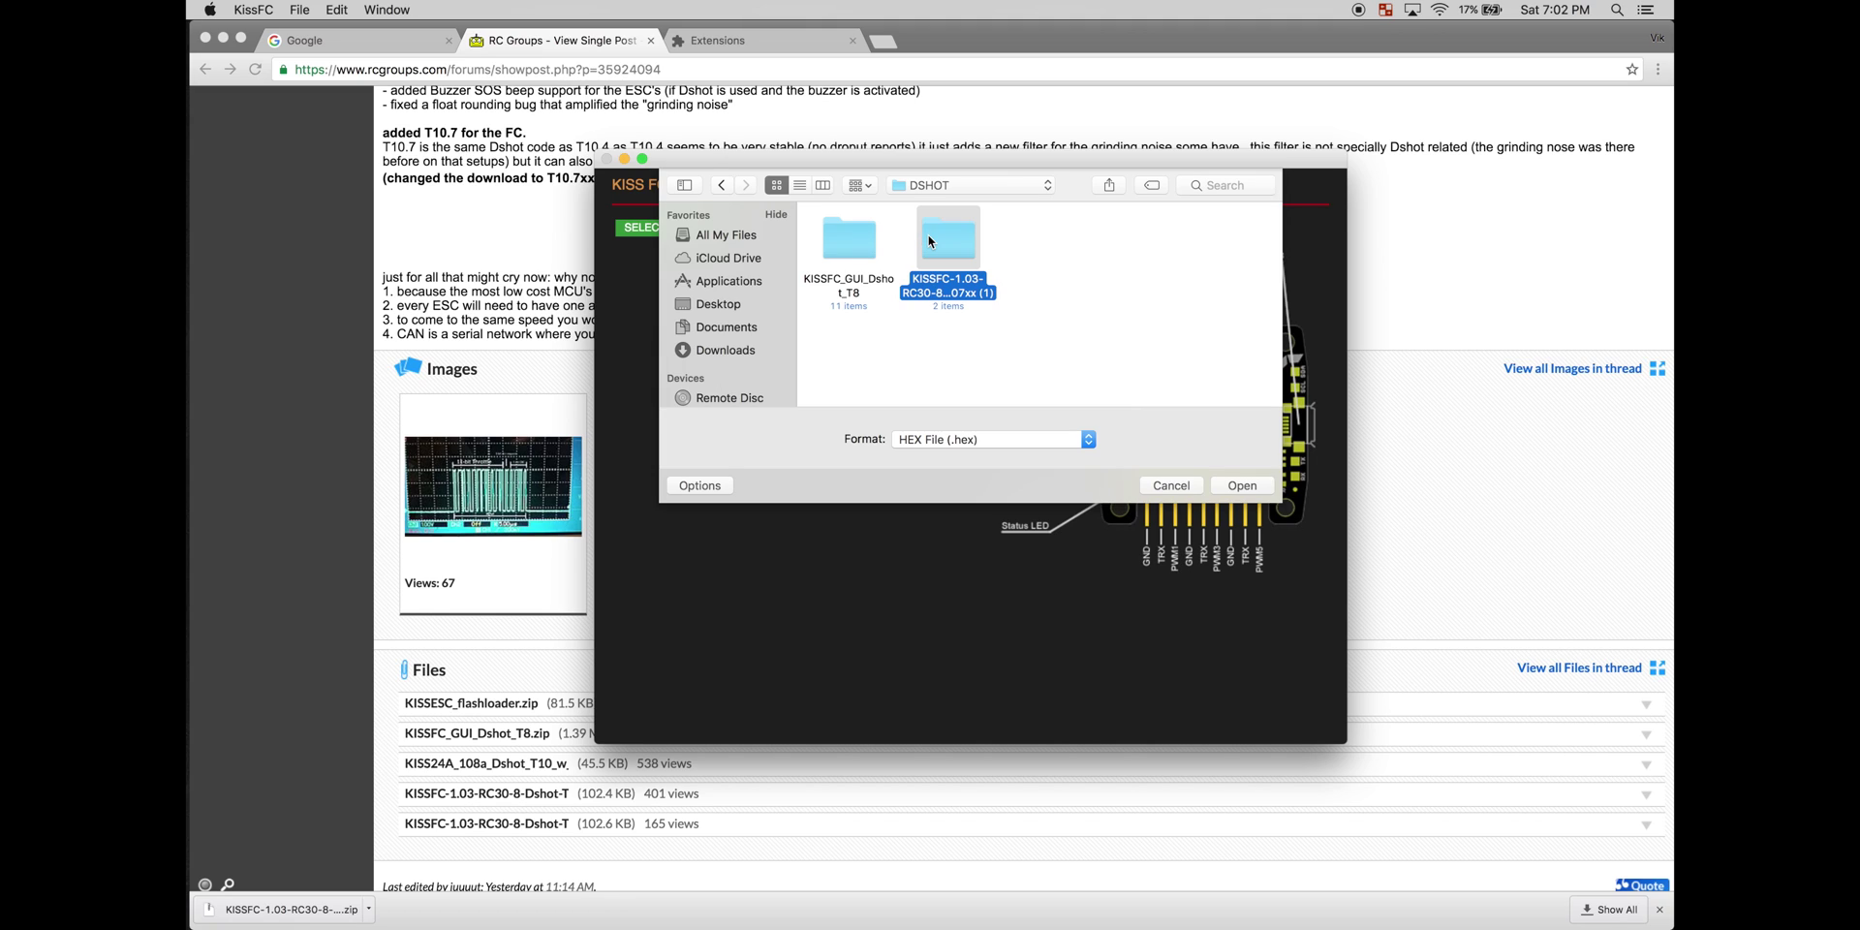
click(1244, 487)
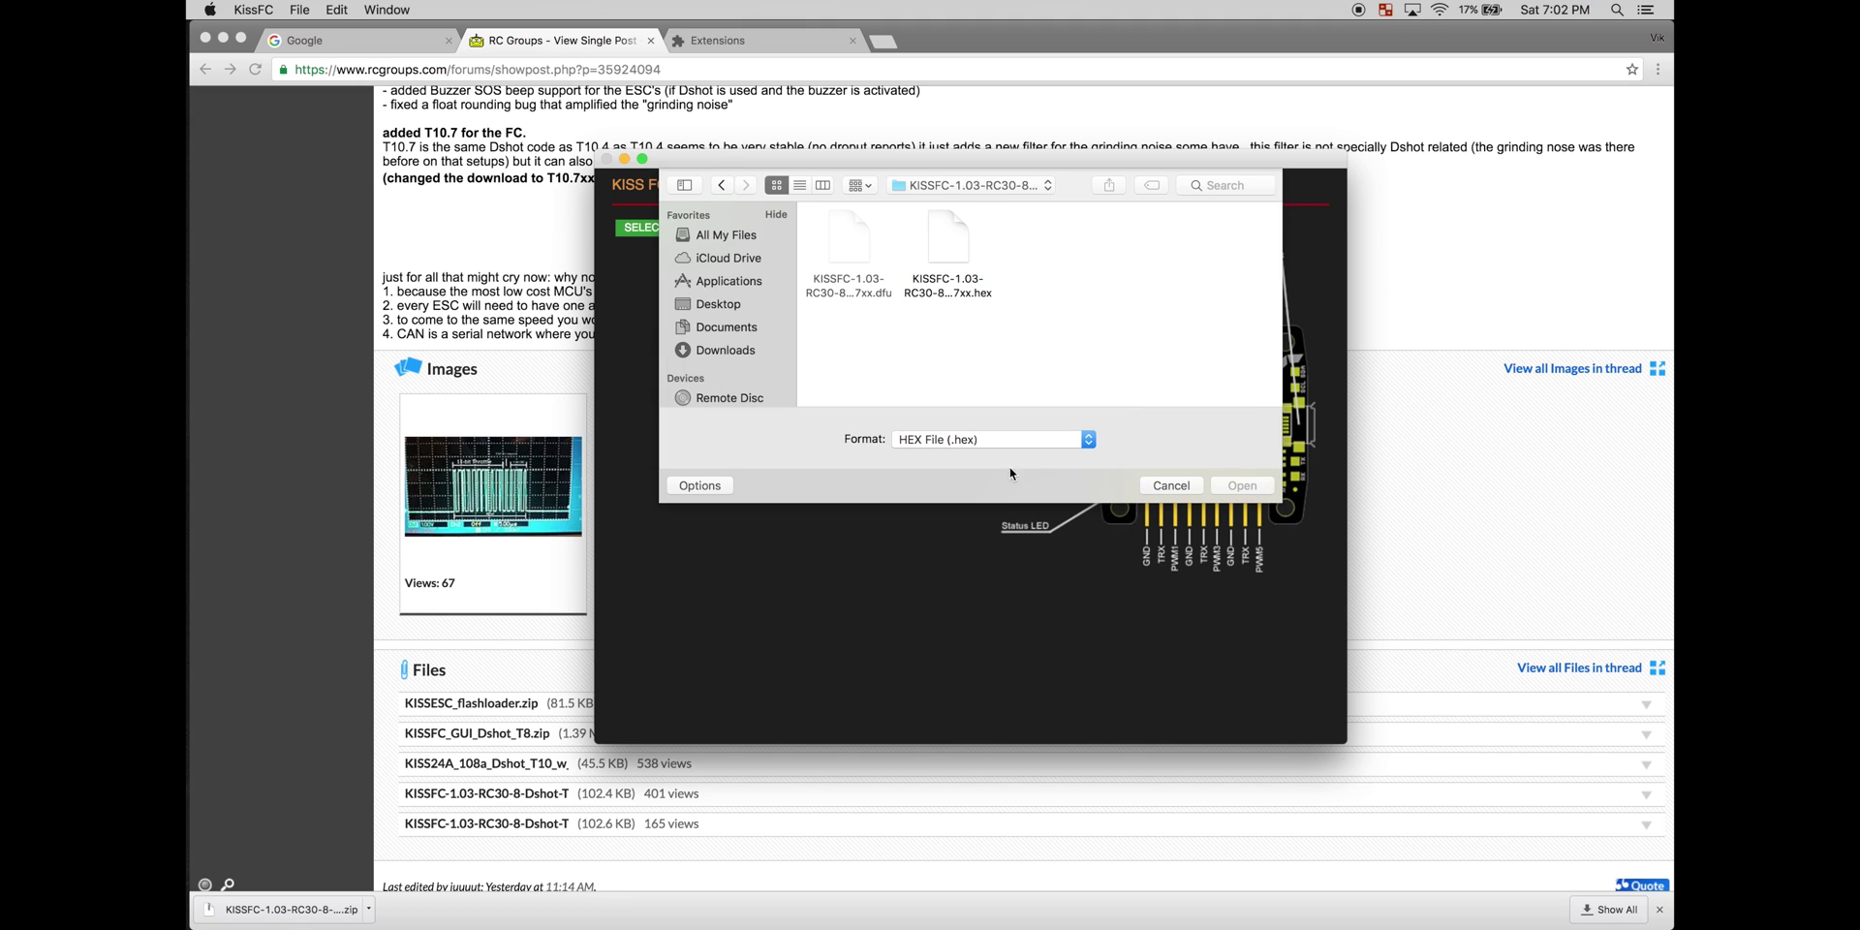
click(948, 256)
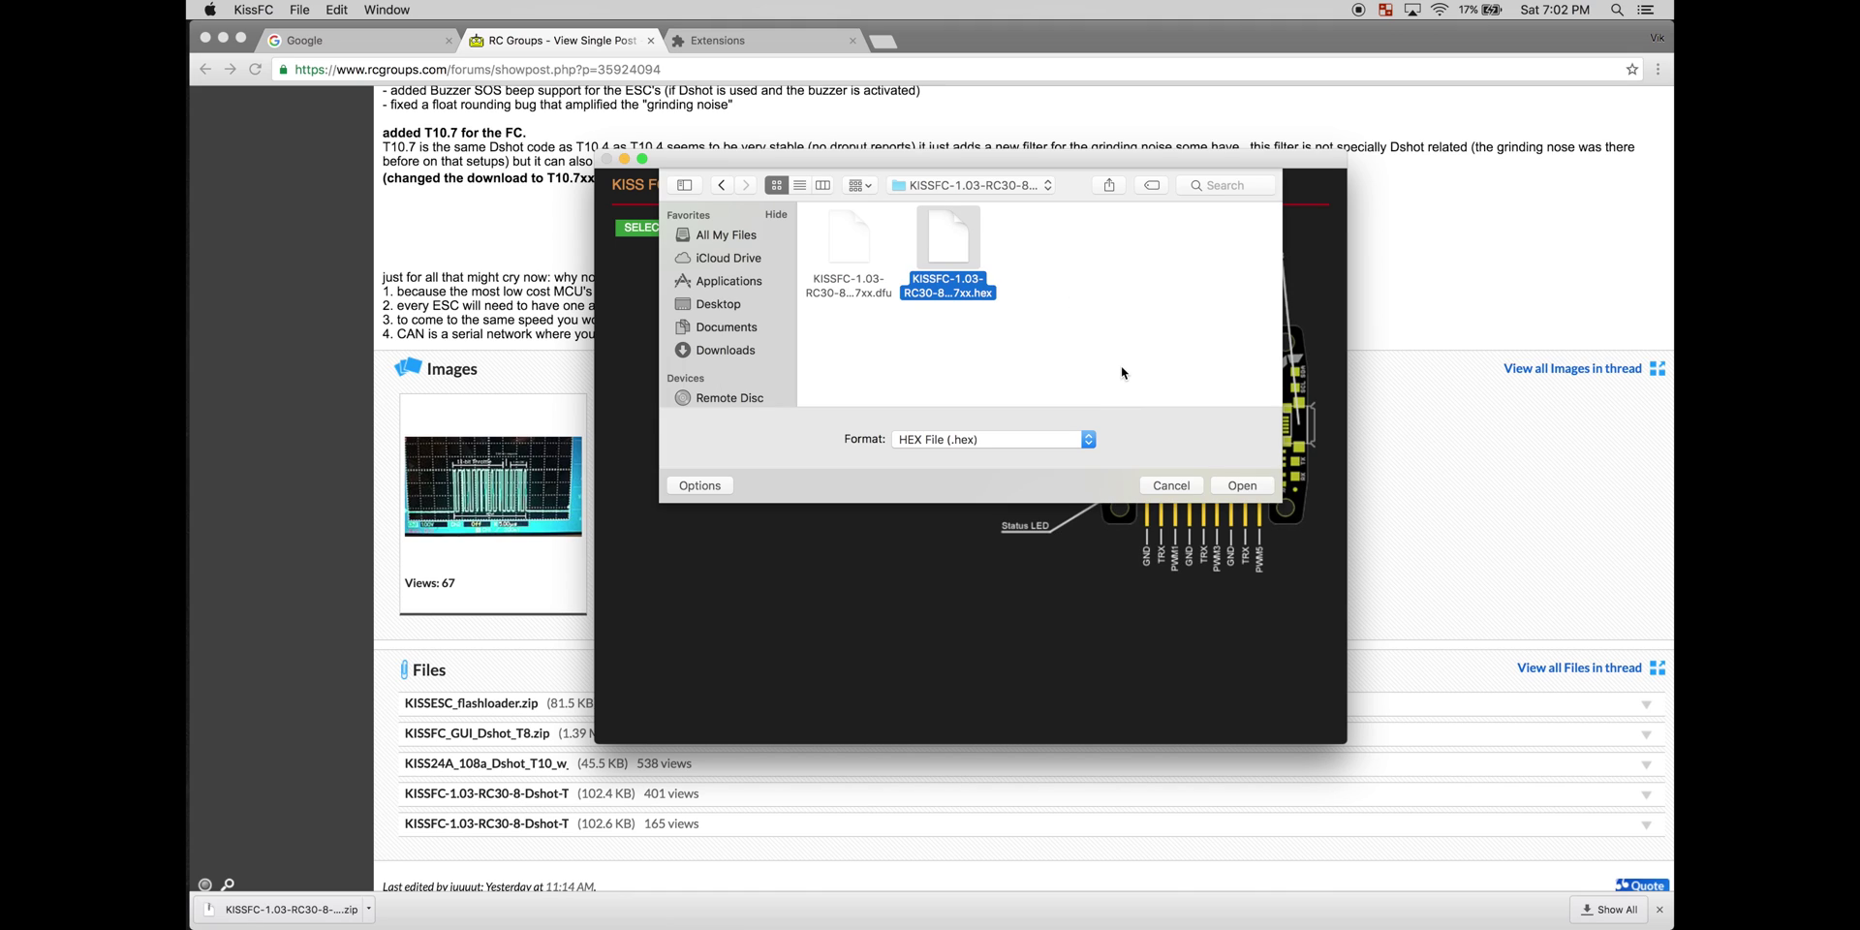
click(1235, 489)
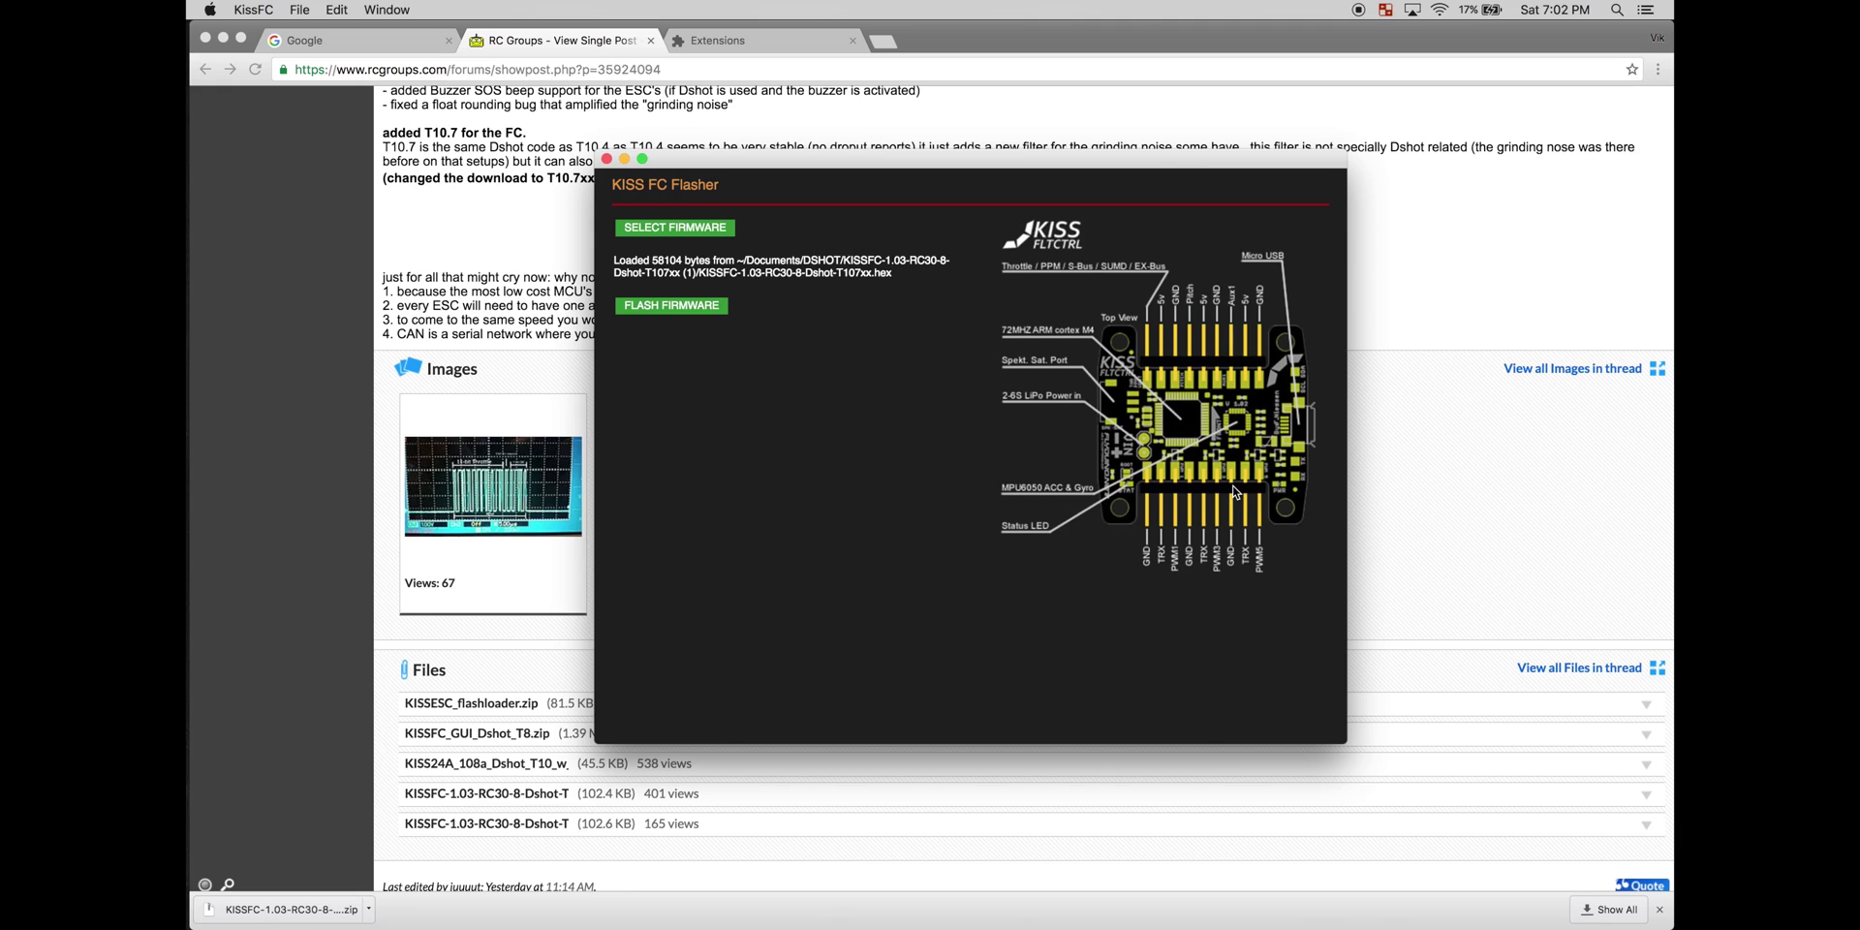
click(703, 313)
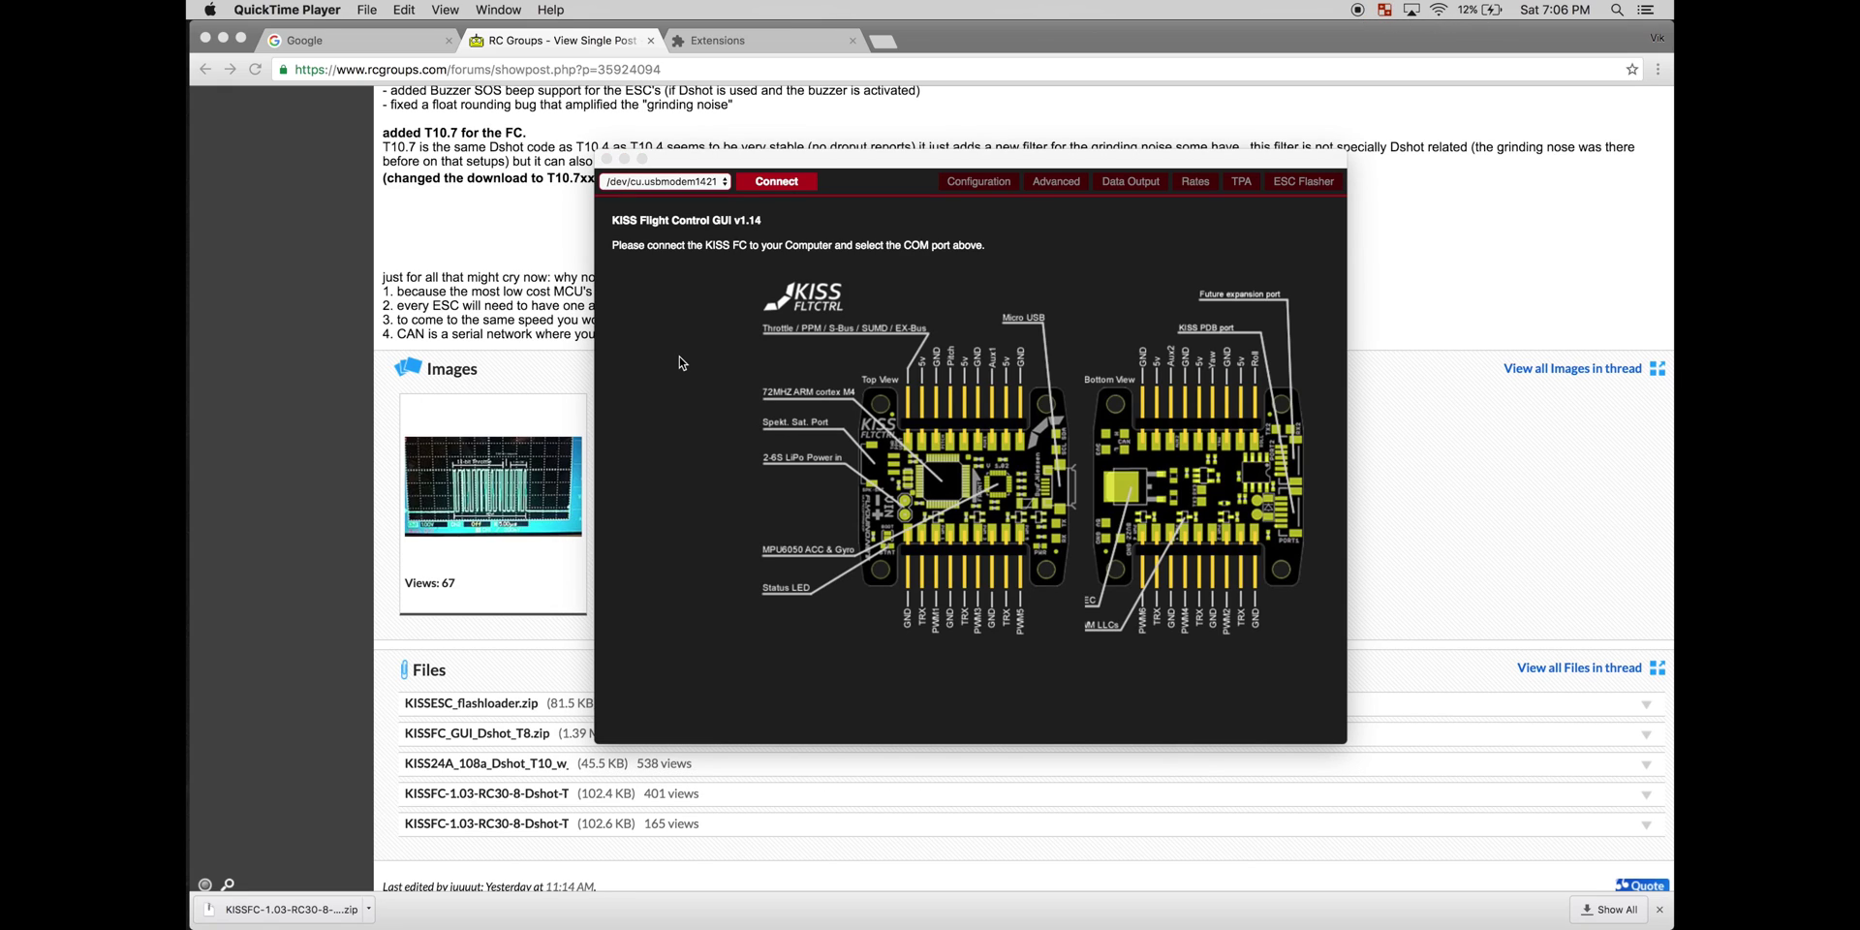
- Connect to the flight controller on /dev/cu.usbmodem1421 and save its settings
click(775, 186)
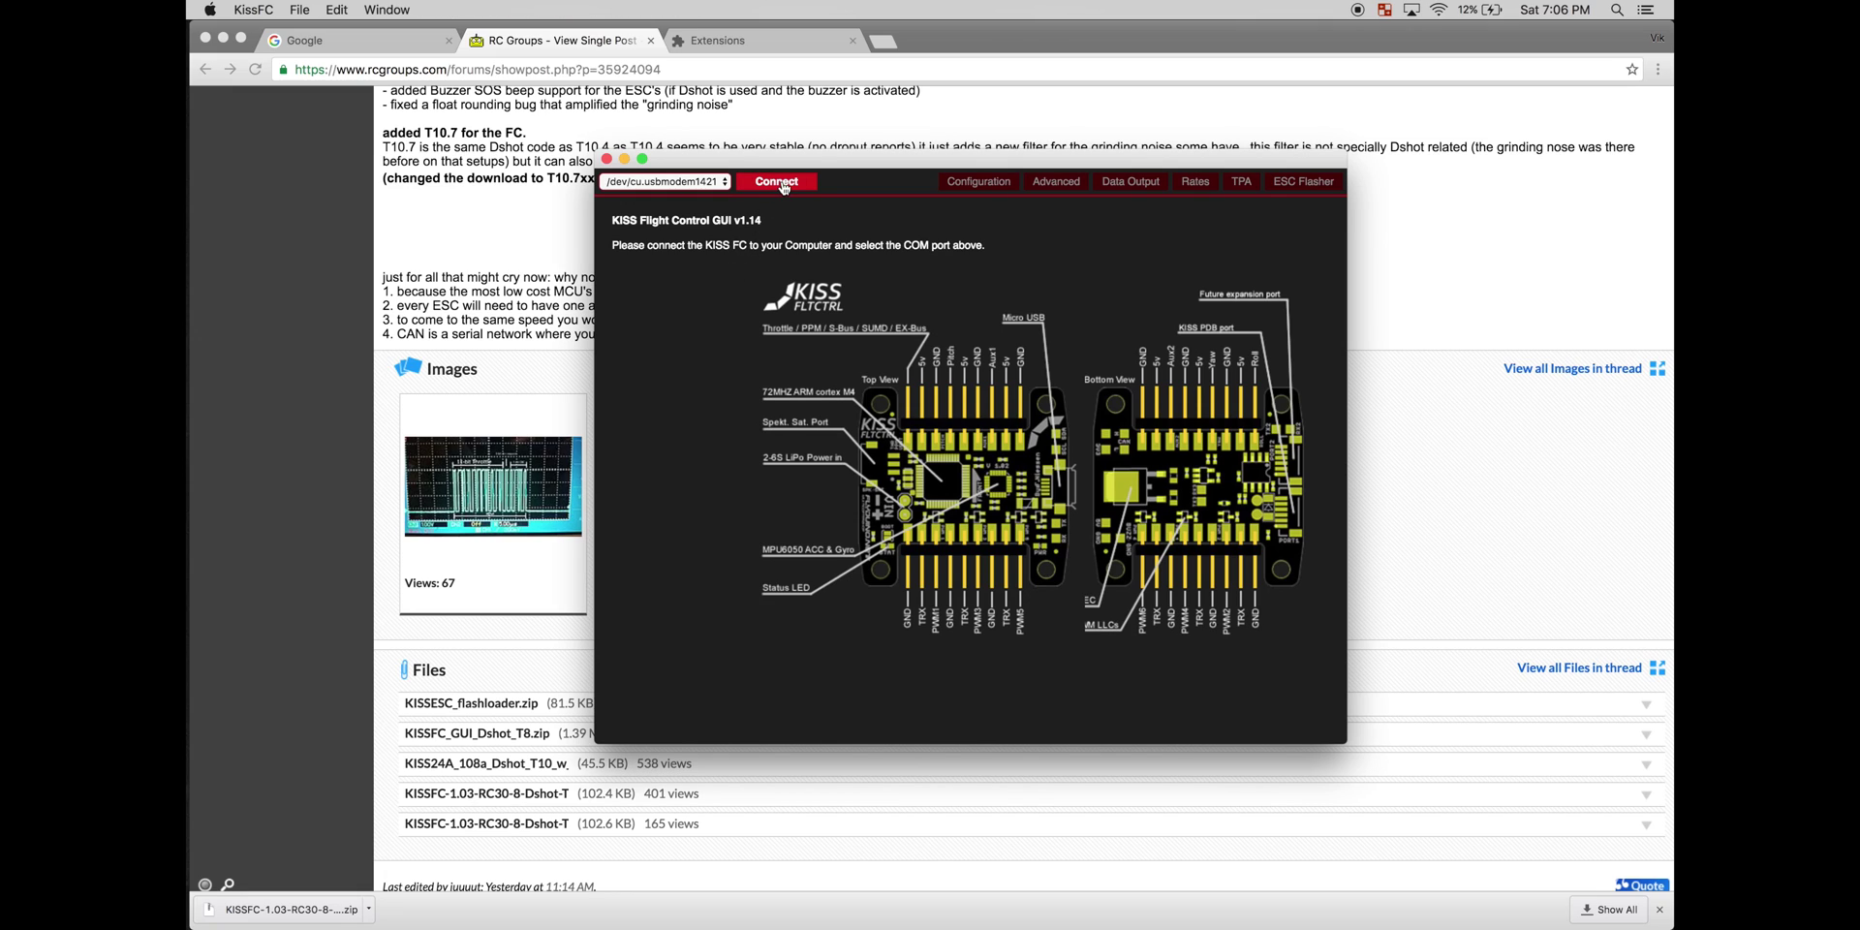
click(784, 188)
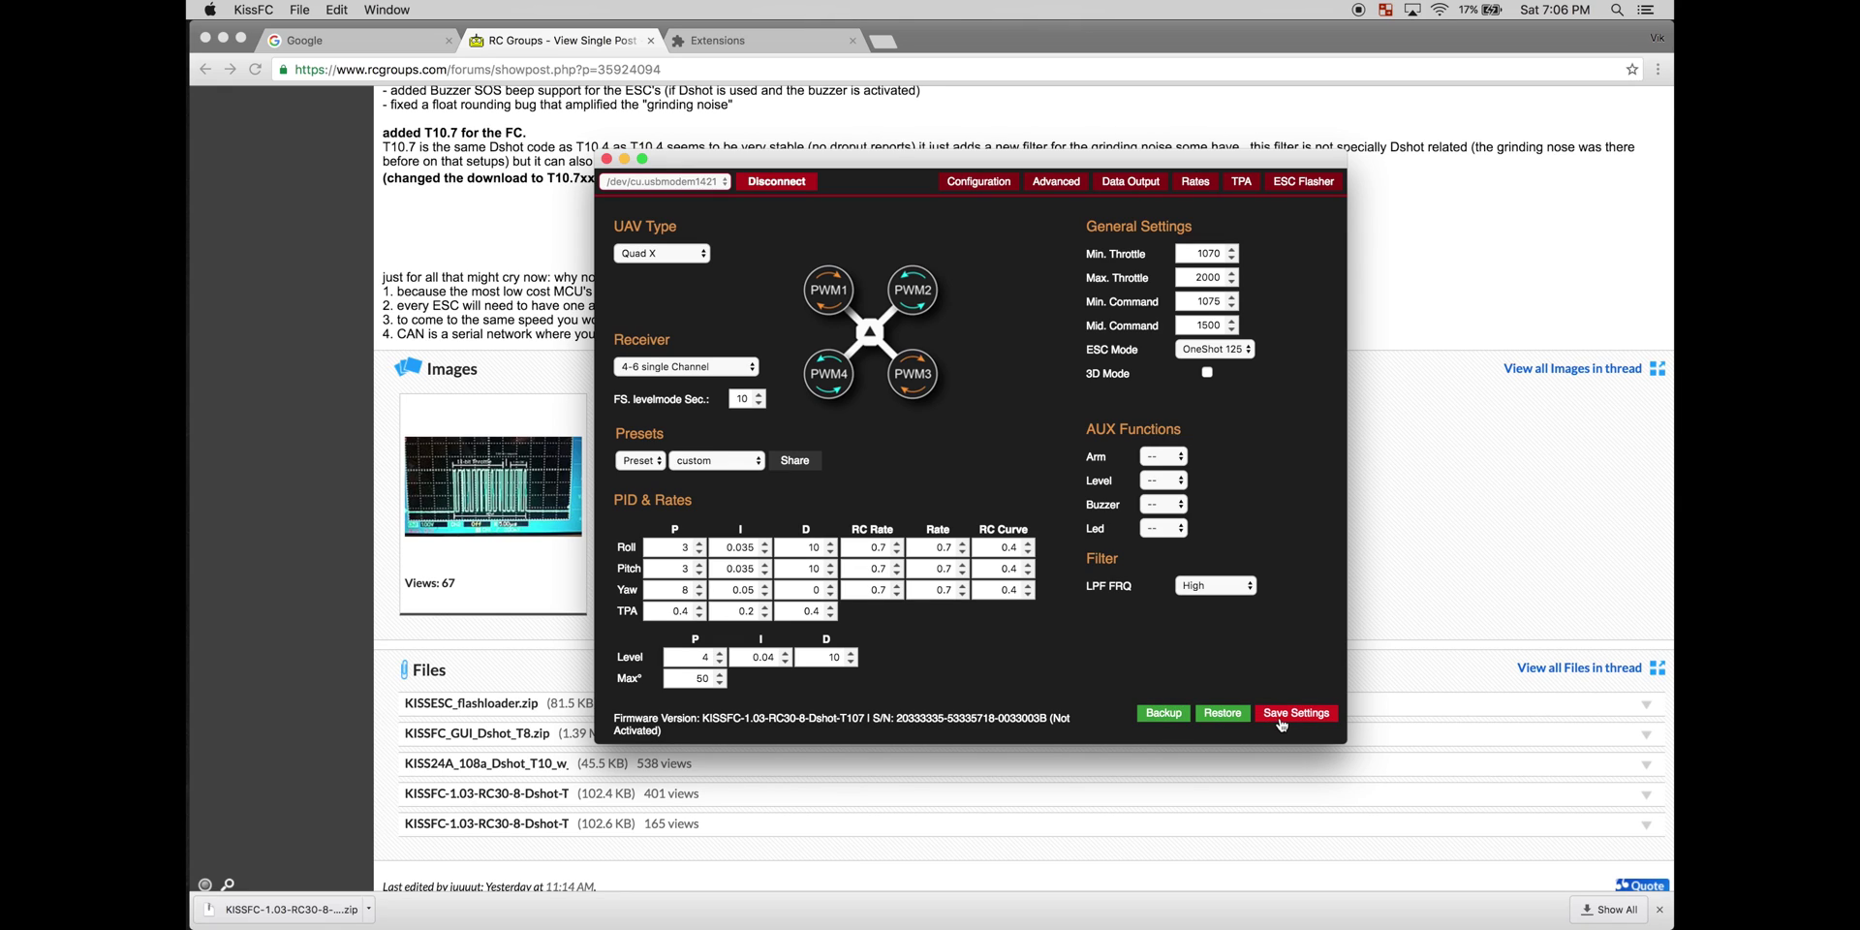
click(1281, 715)
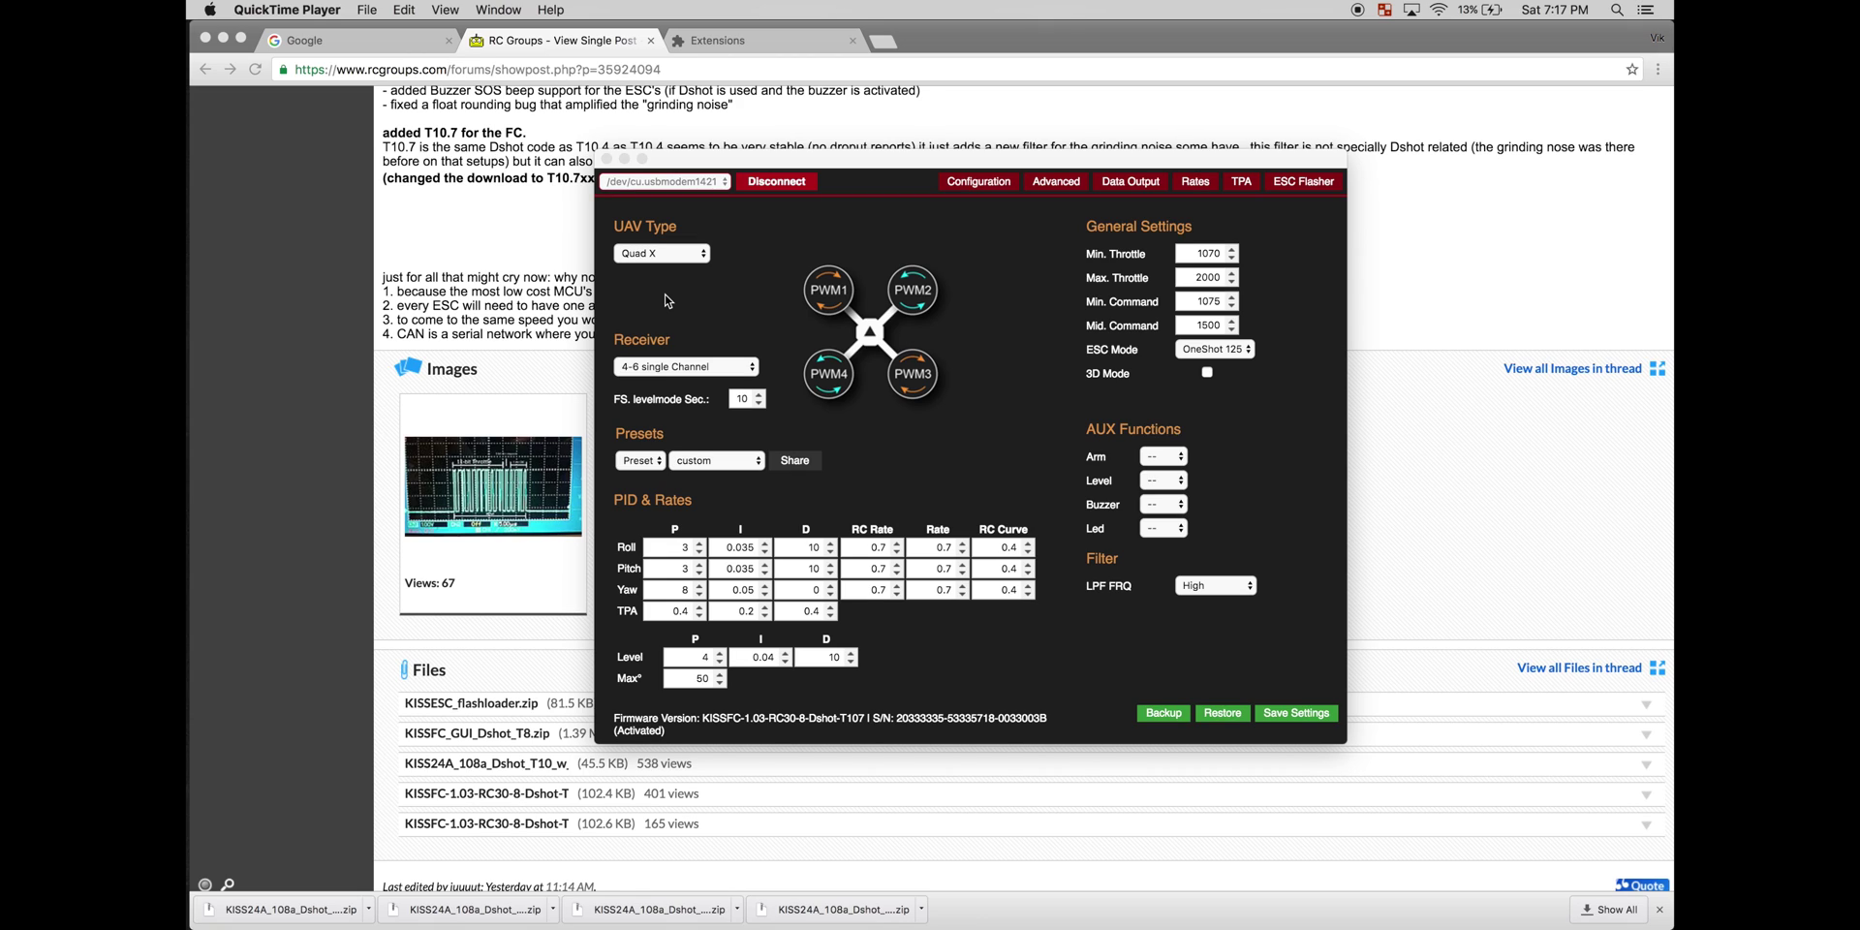
- Download the KISS24A_108a_Dshot_T10 ESC firmware zip from the forum post and return to the KISS Flight Control GUI
click(447, 269)
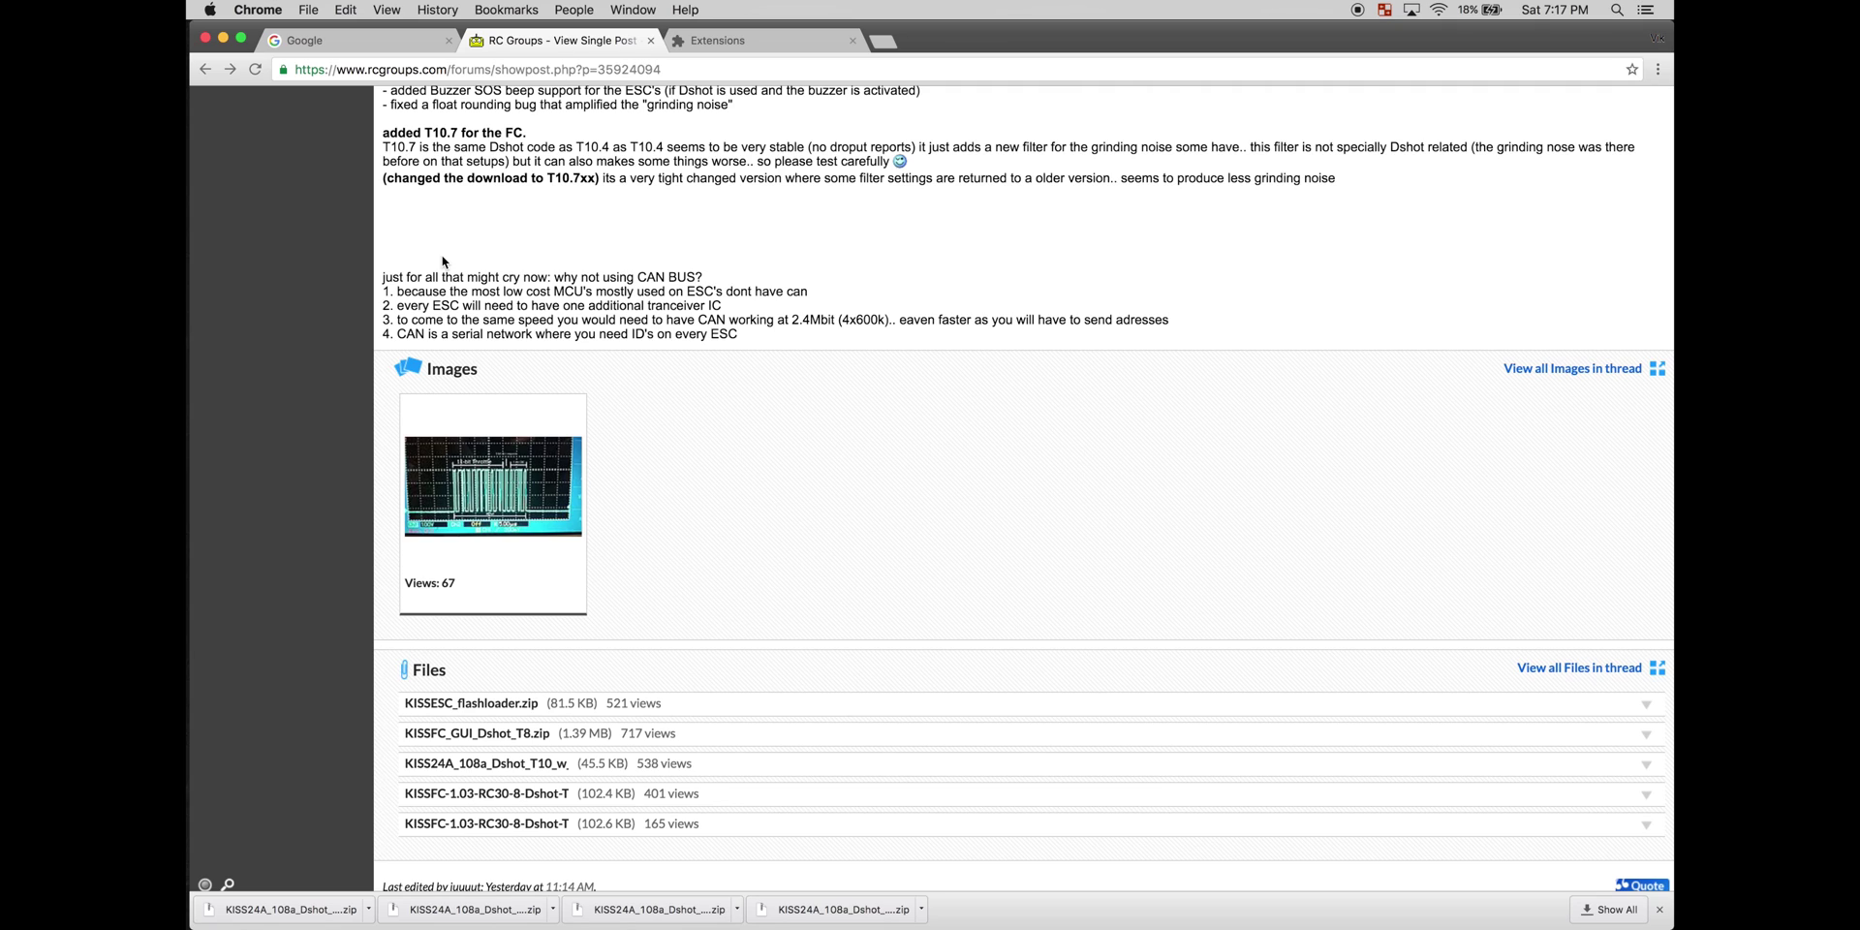
click(531, 764)
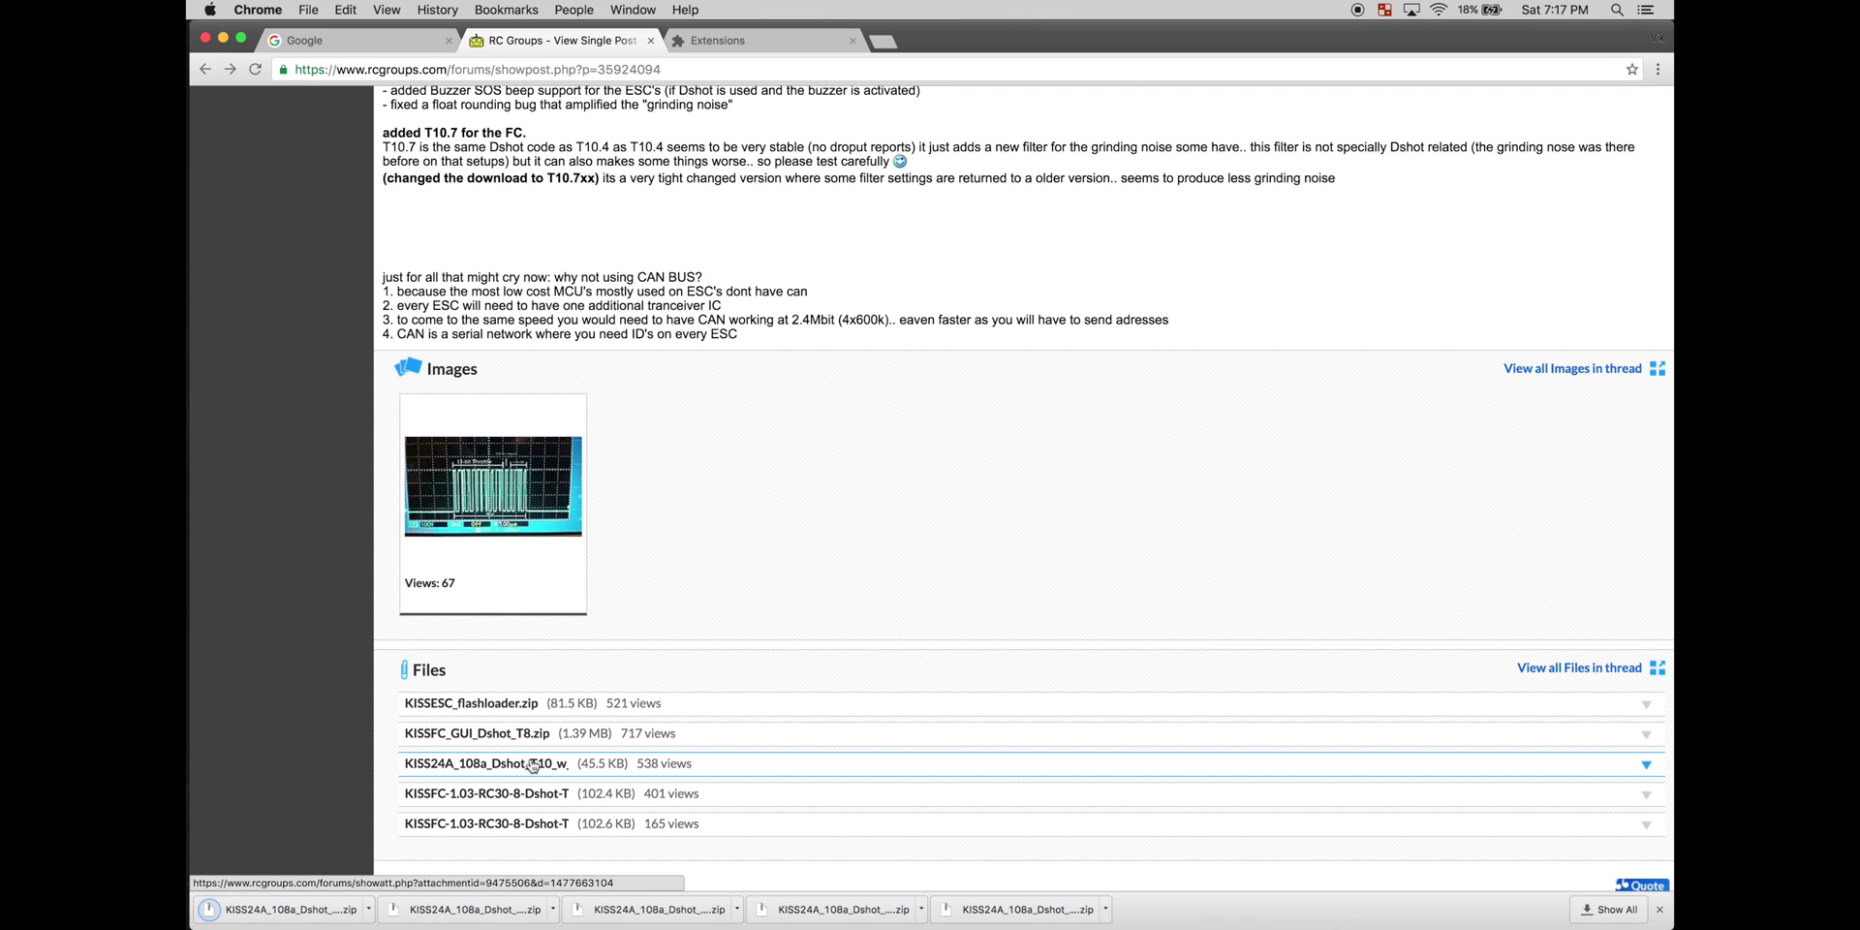
key(ctrl+Up)
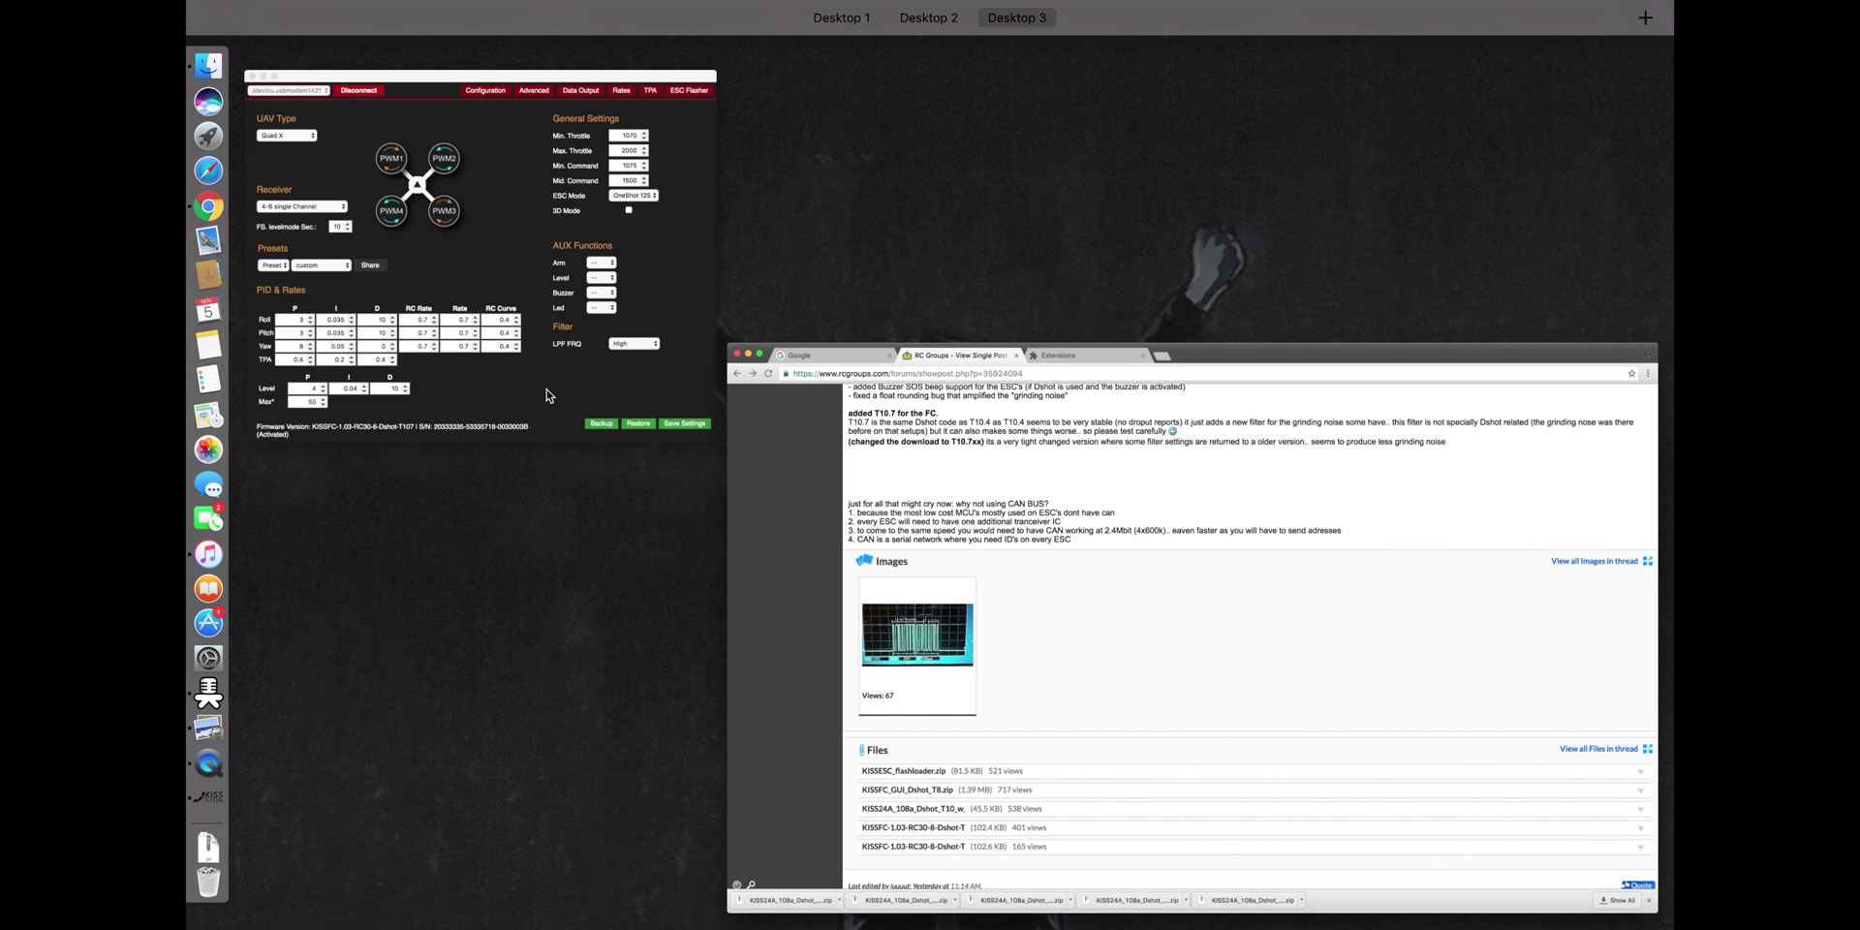
click(574, 214)
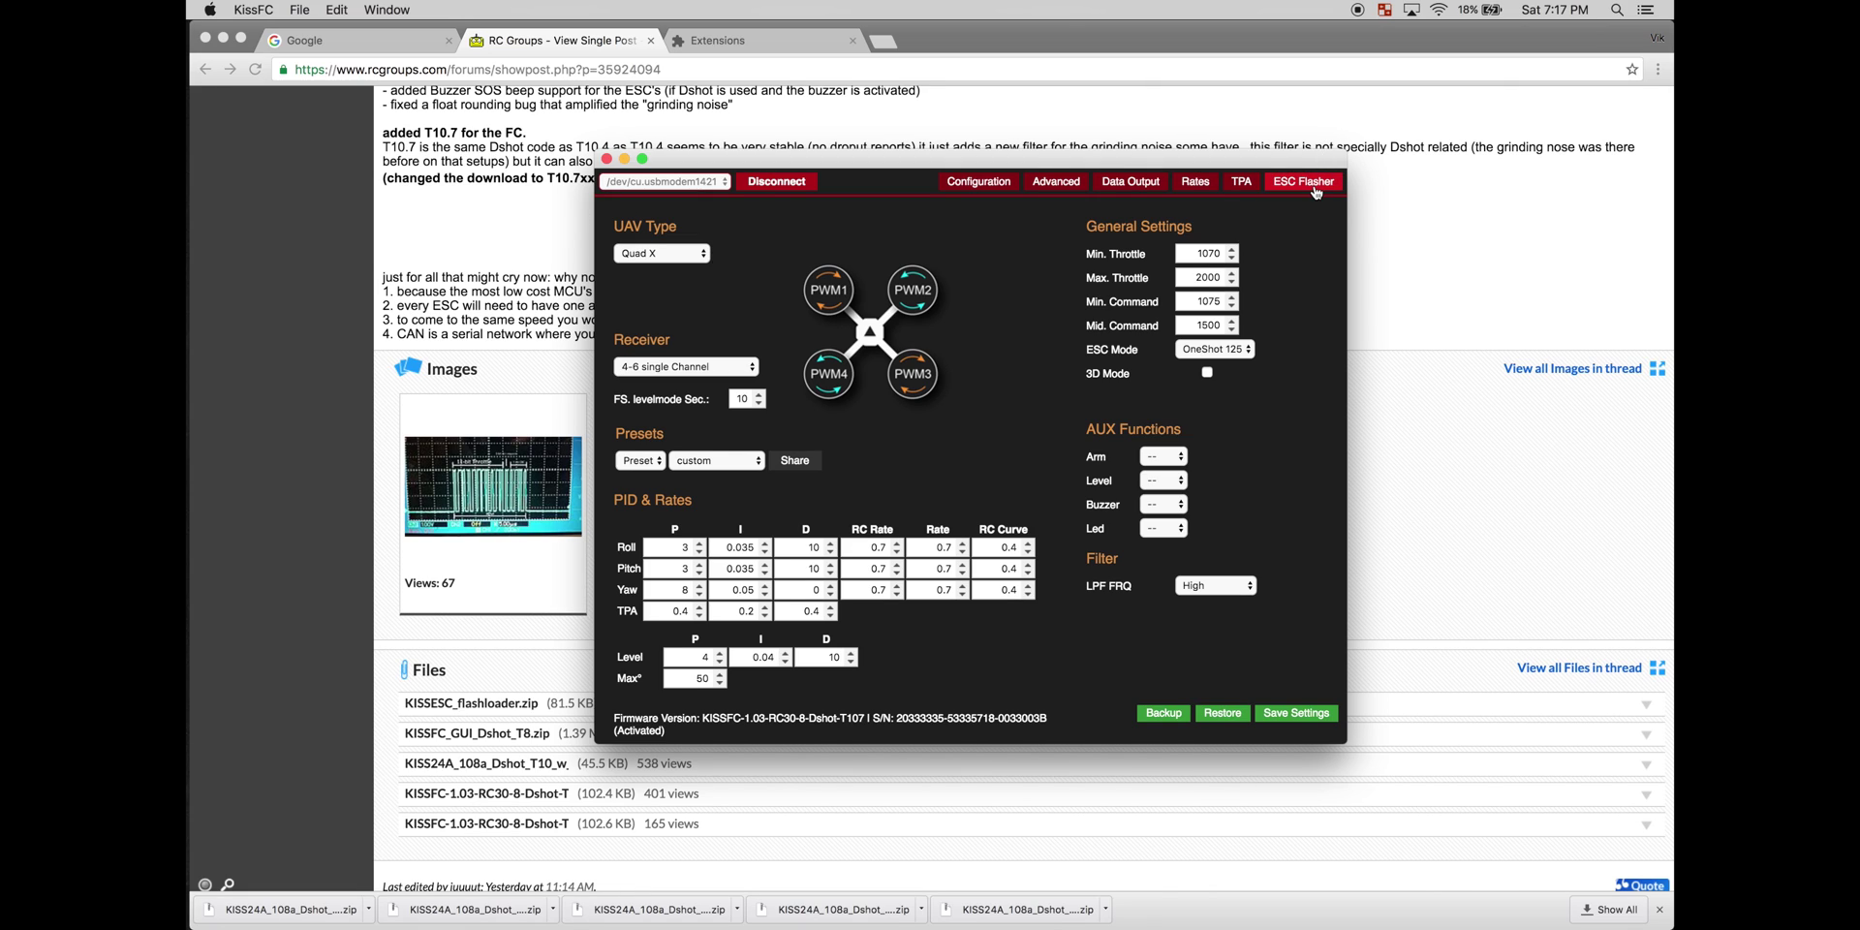
- Load KISS24A_108a_Dshot_T10.hex, the non-debug version, in the KISS ESC Flasher and flash it to the ESCs
click(1315, 193)
click(918, 570)
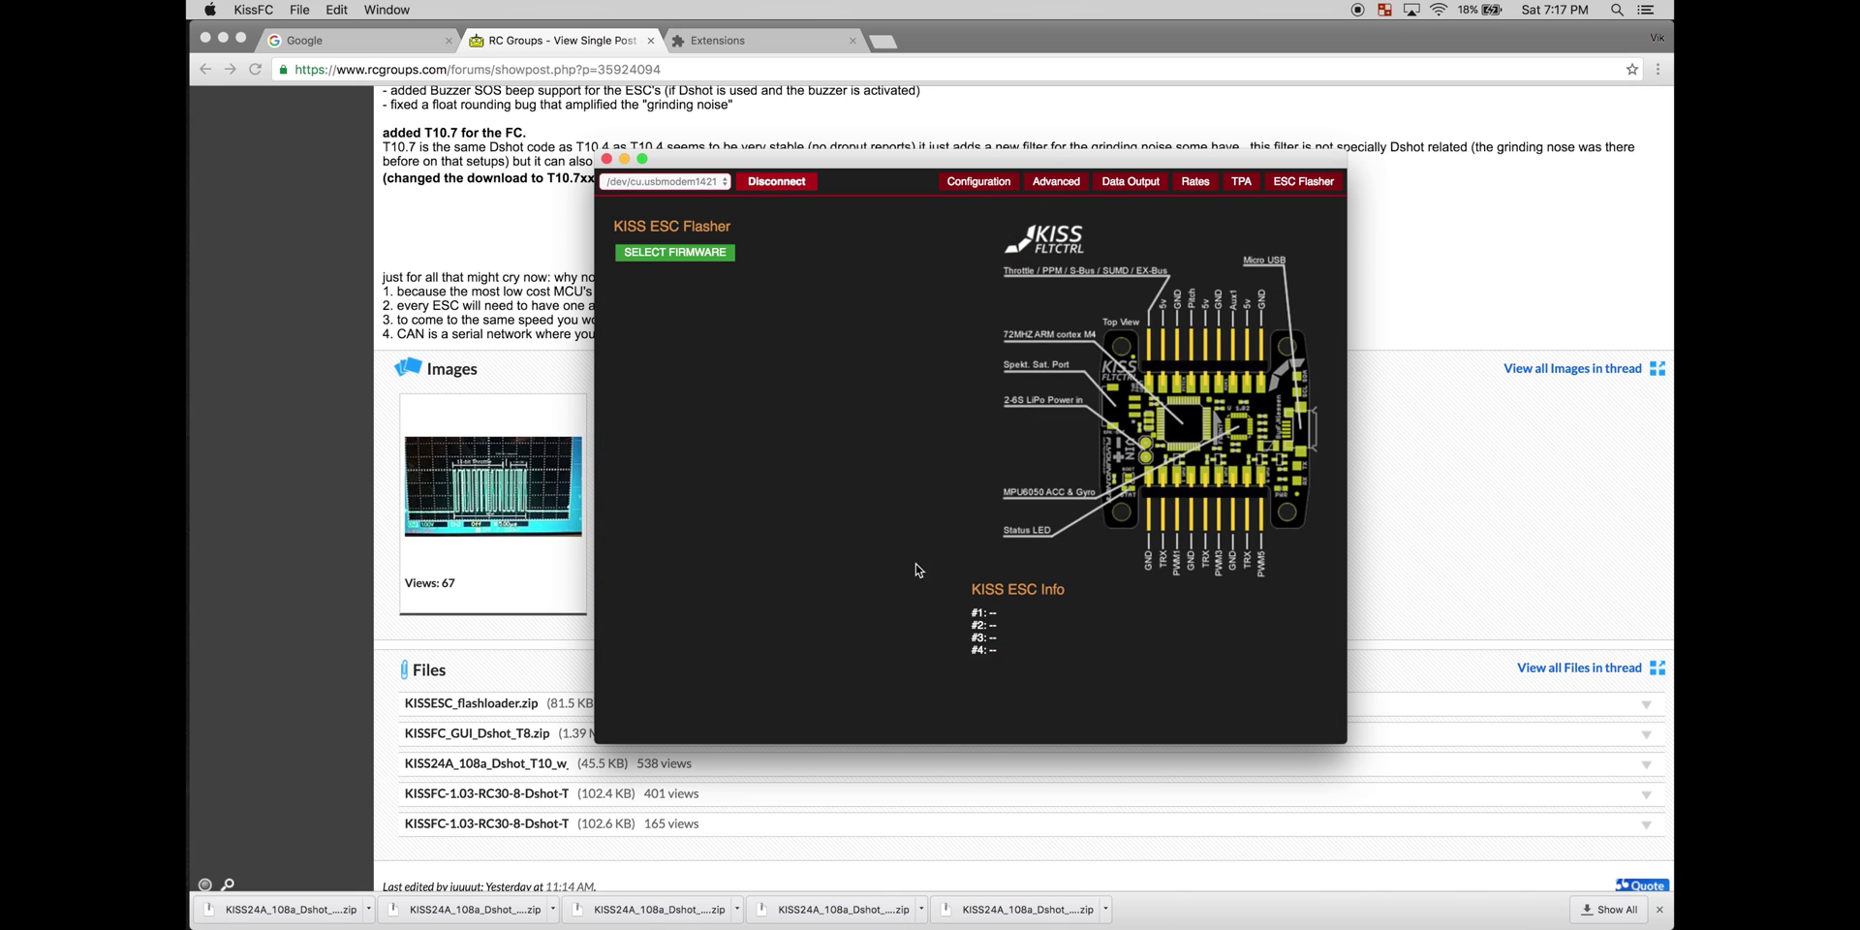
click(694, 262)
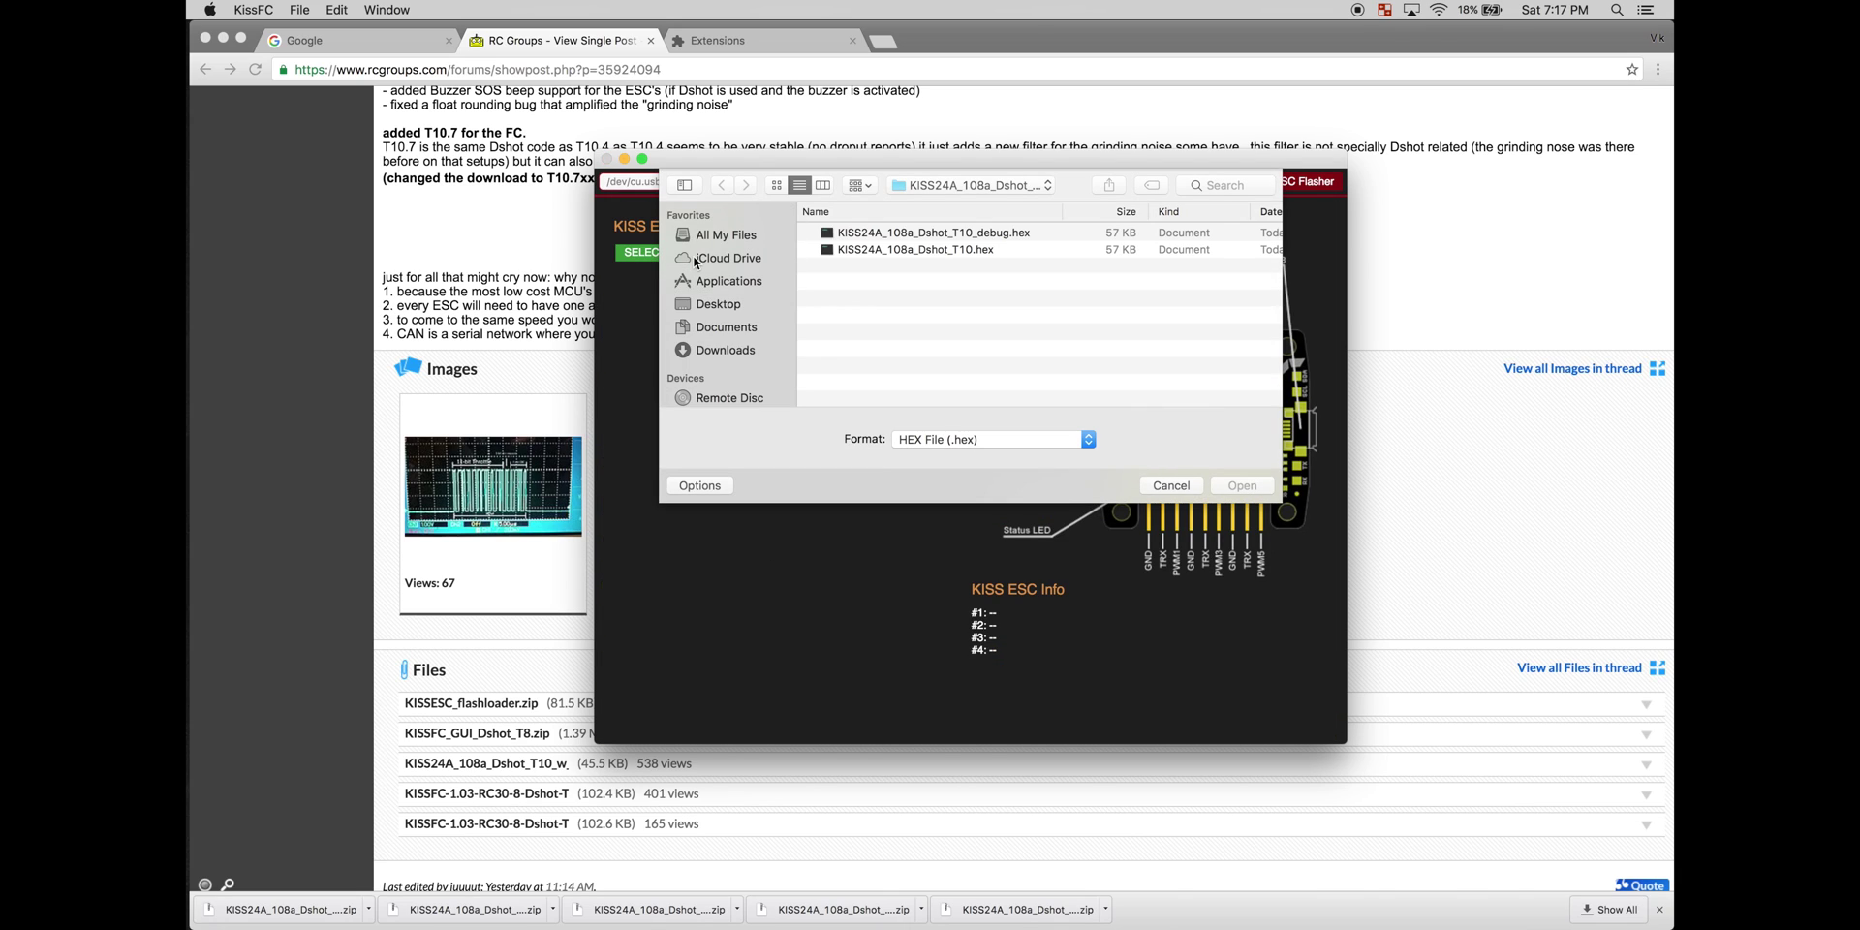
click(1001, 254)
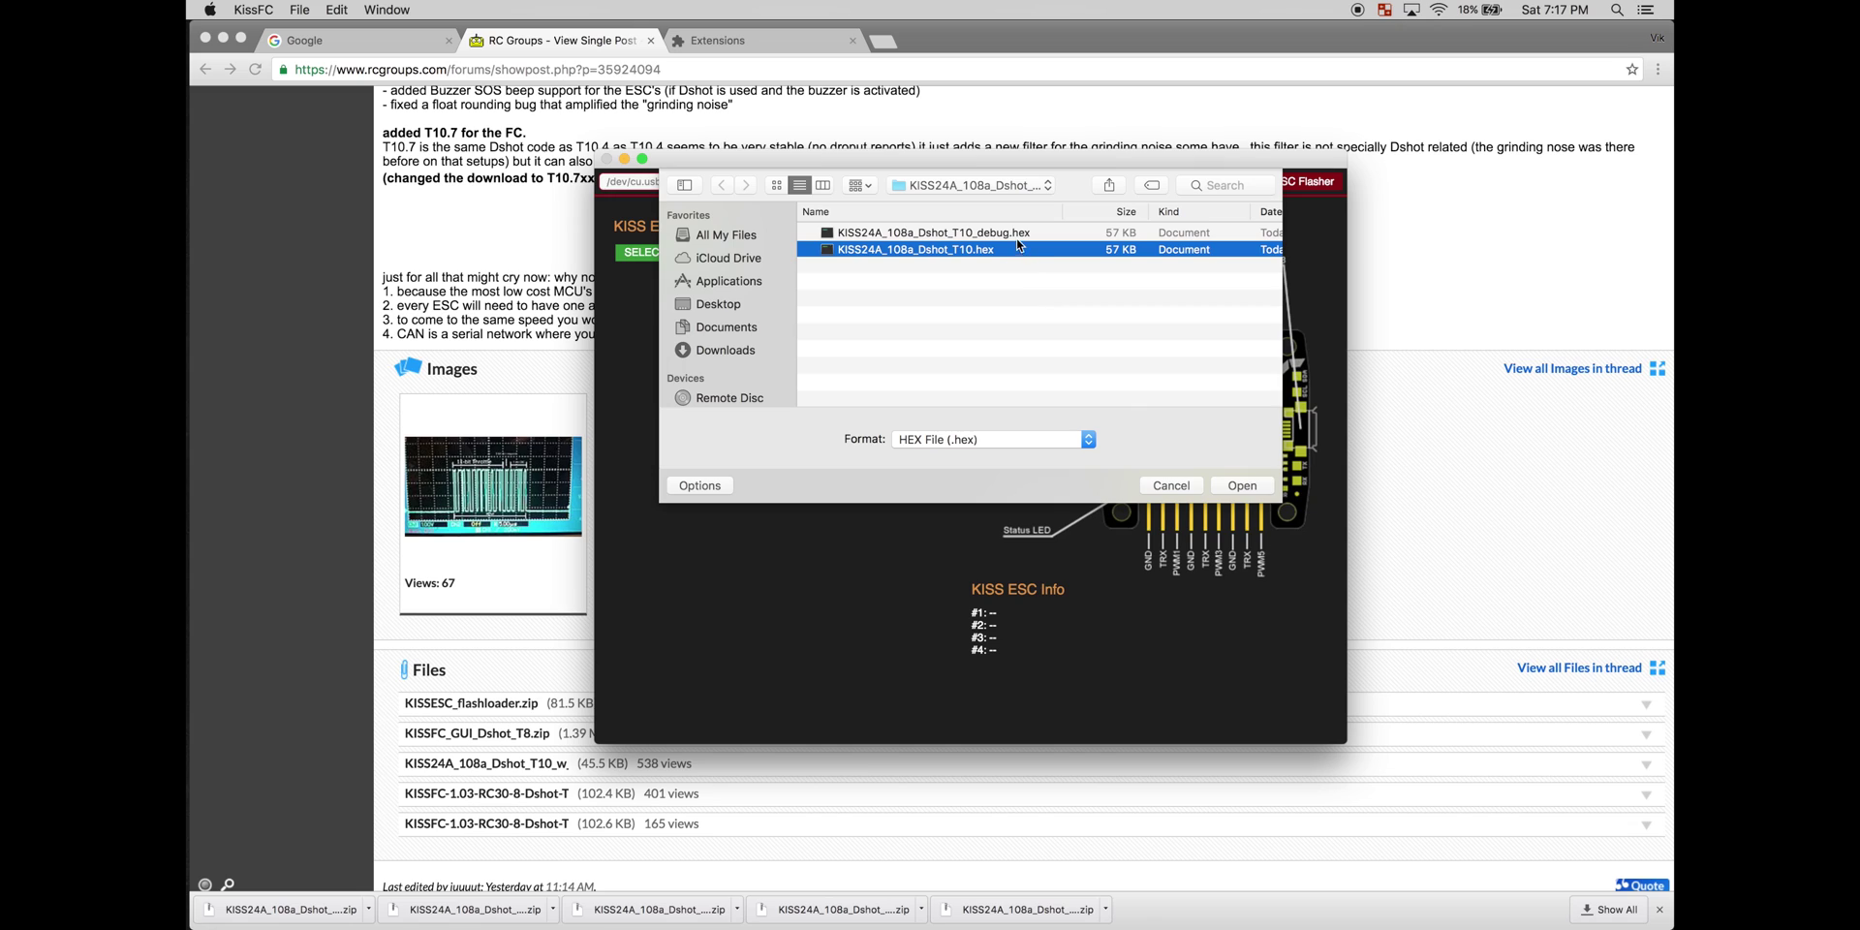
click(1243, 487)
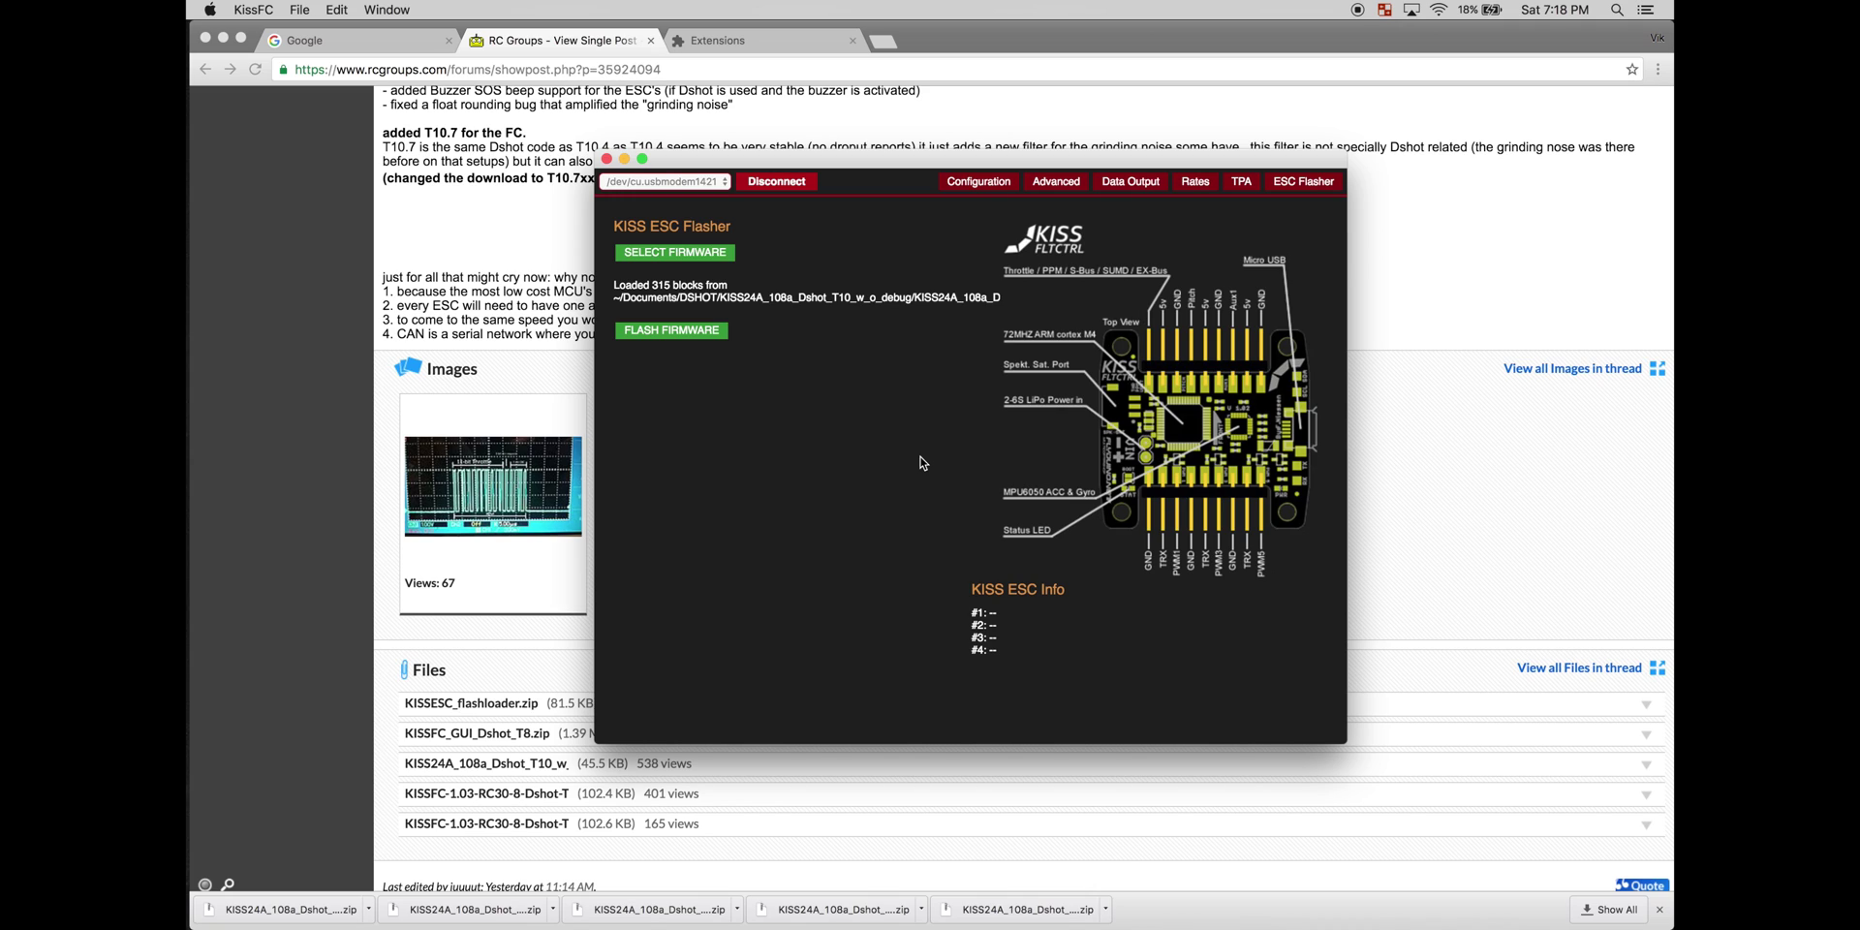
click(651, 336)
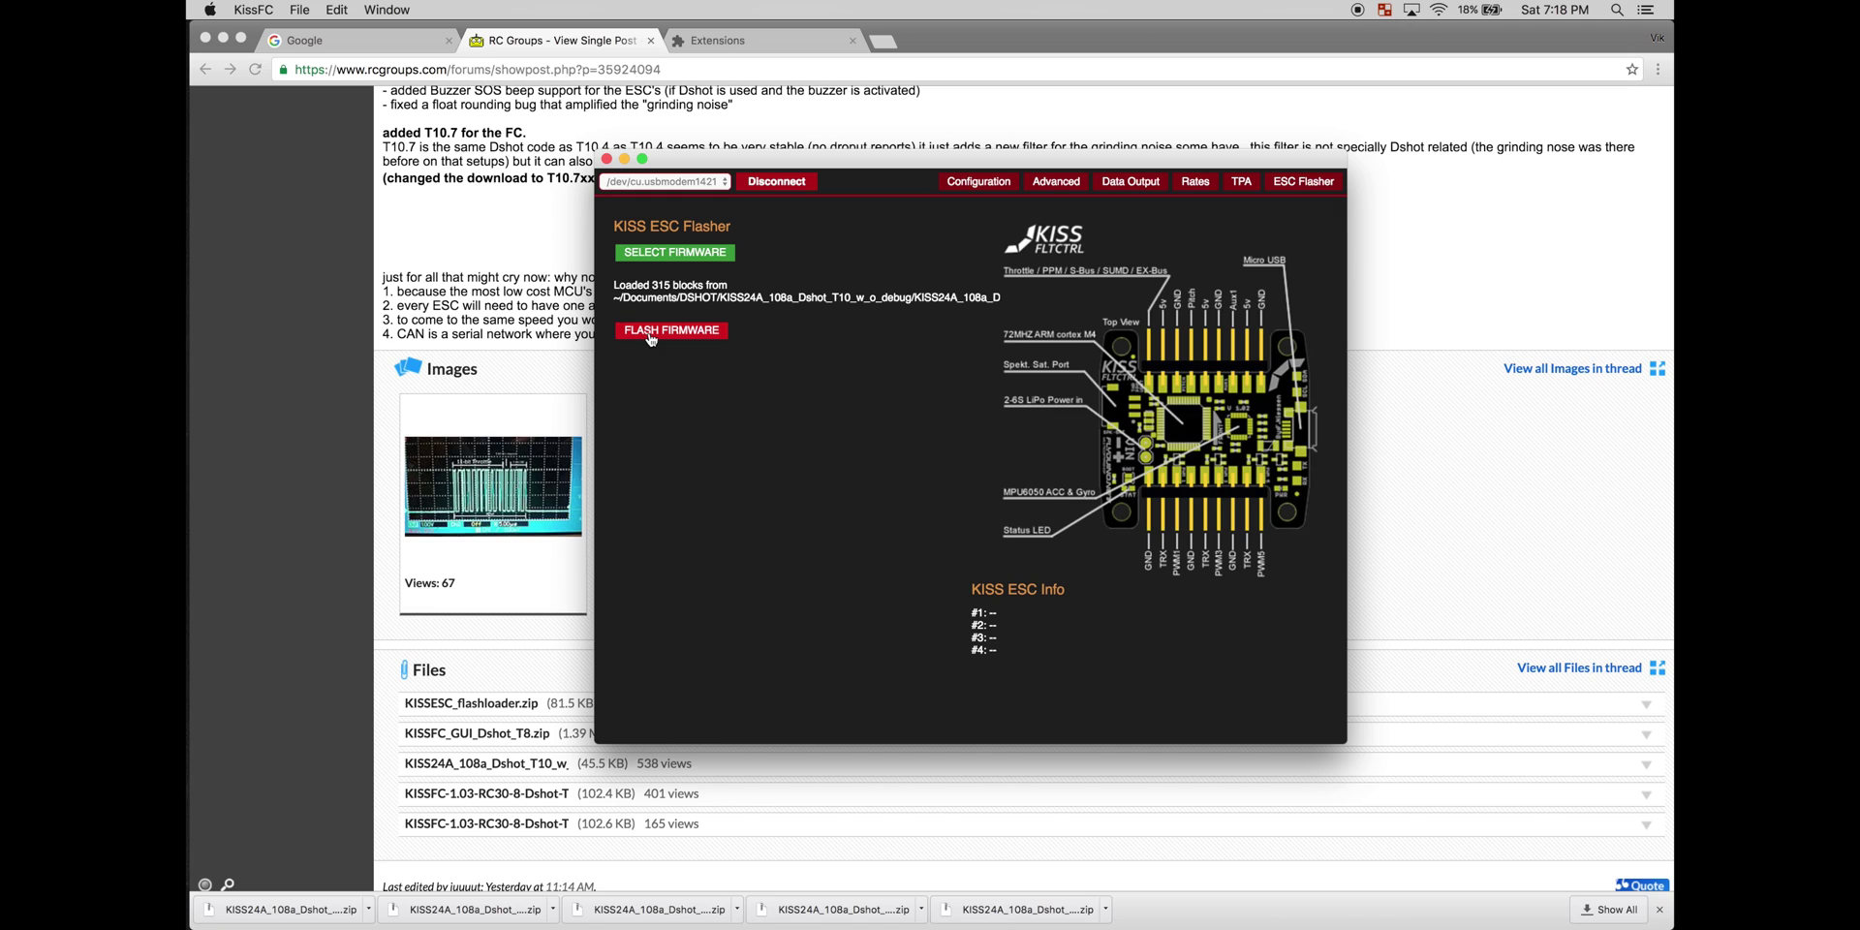
click(651, 335)
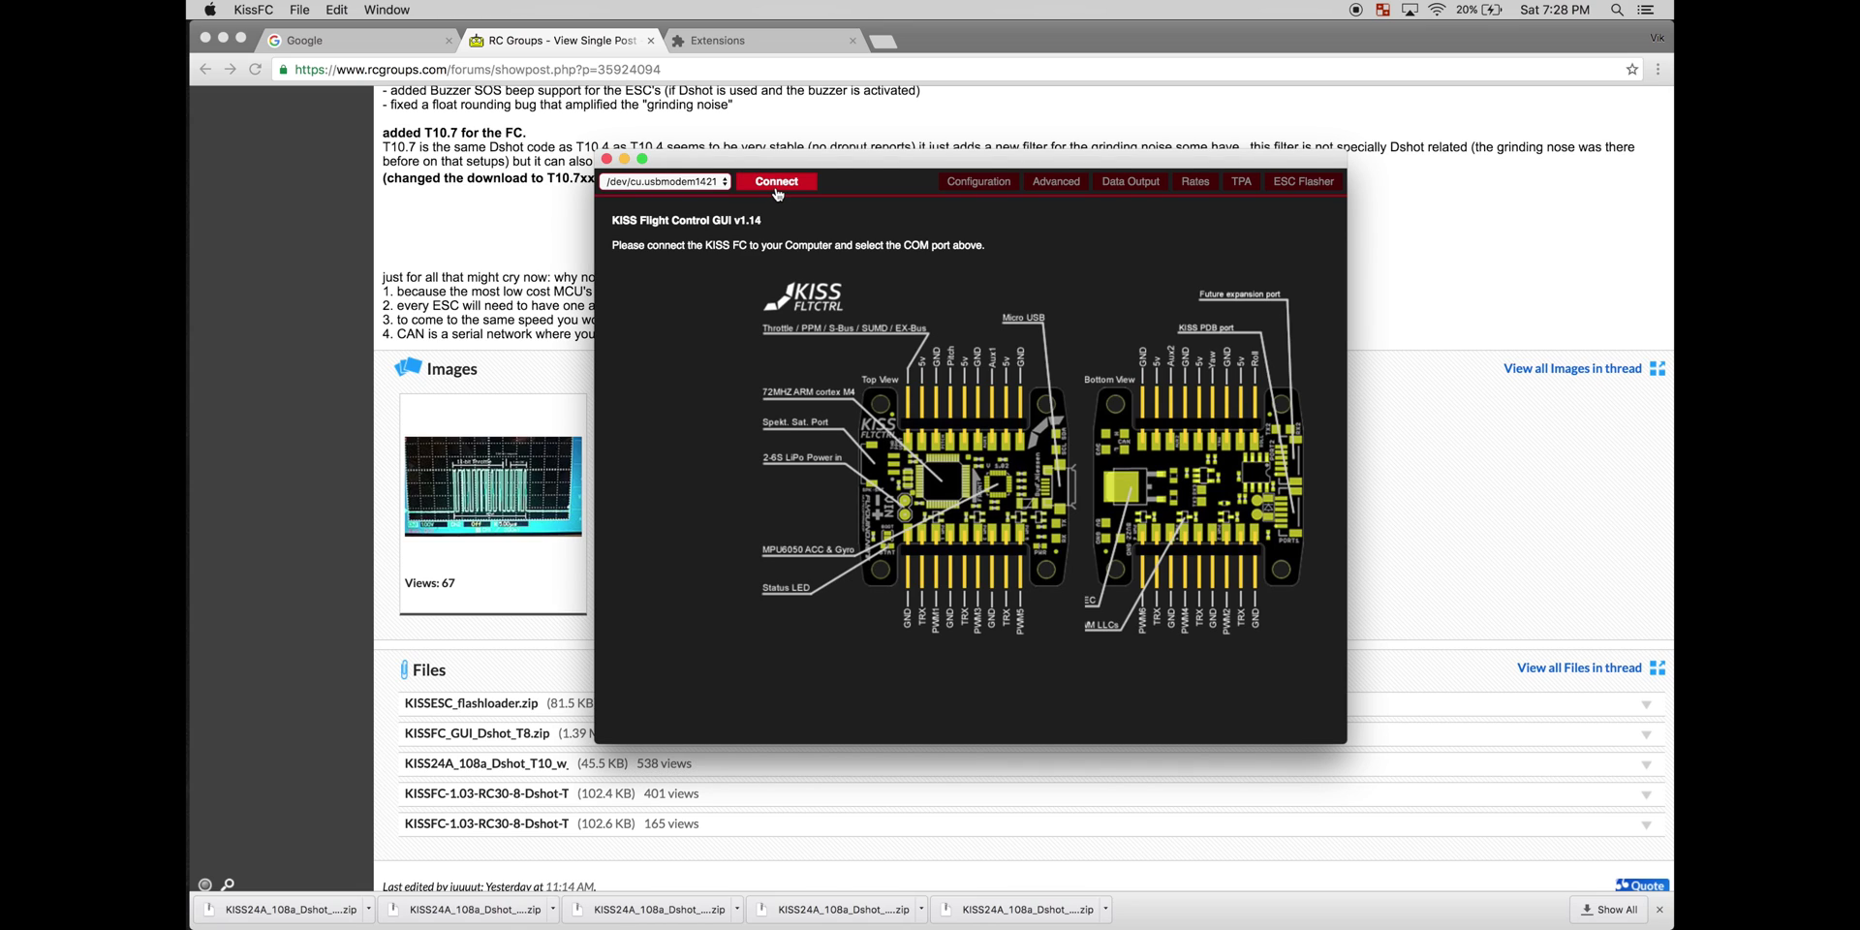
- Reconnect to the flight controller on /dev/cu.usbmodem1421 and save its ESC mode as Dshot600
click(776, 184)
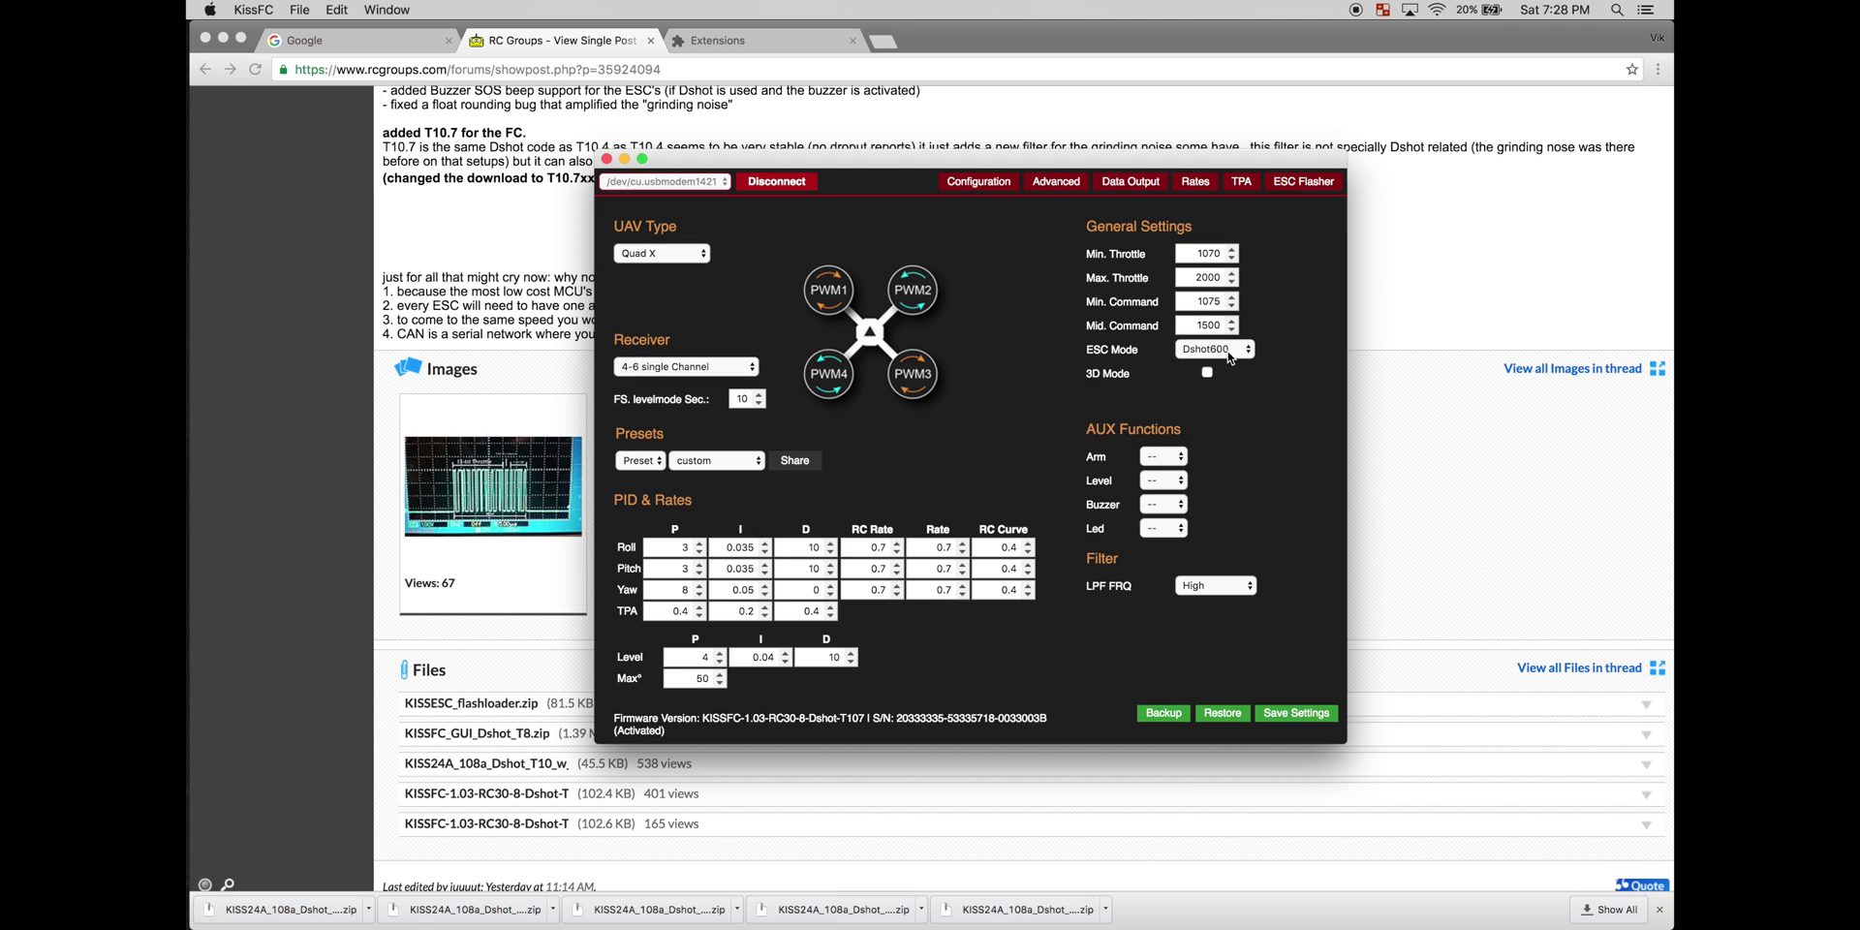
click(1229, 358)
click(1228, 350)
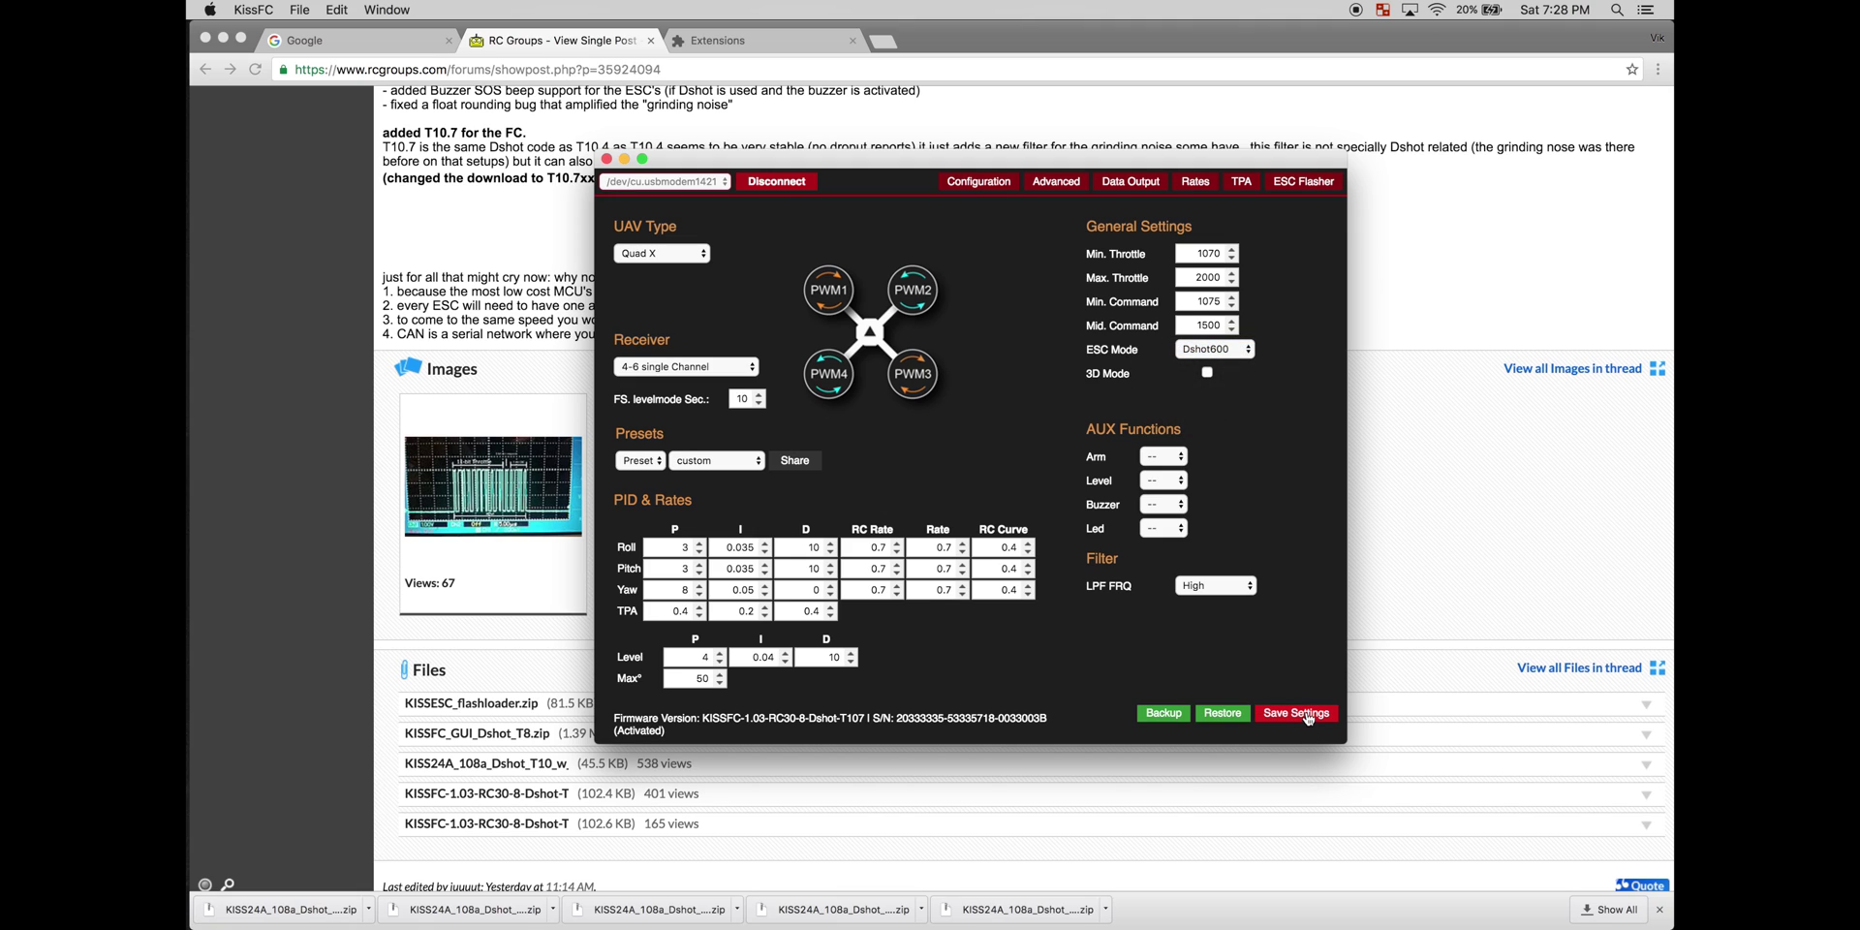
click(1307, 717)
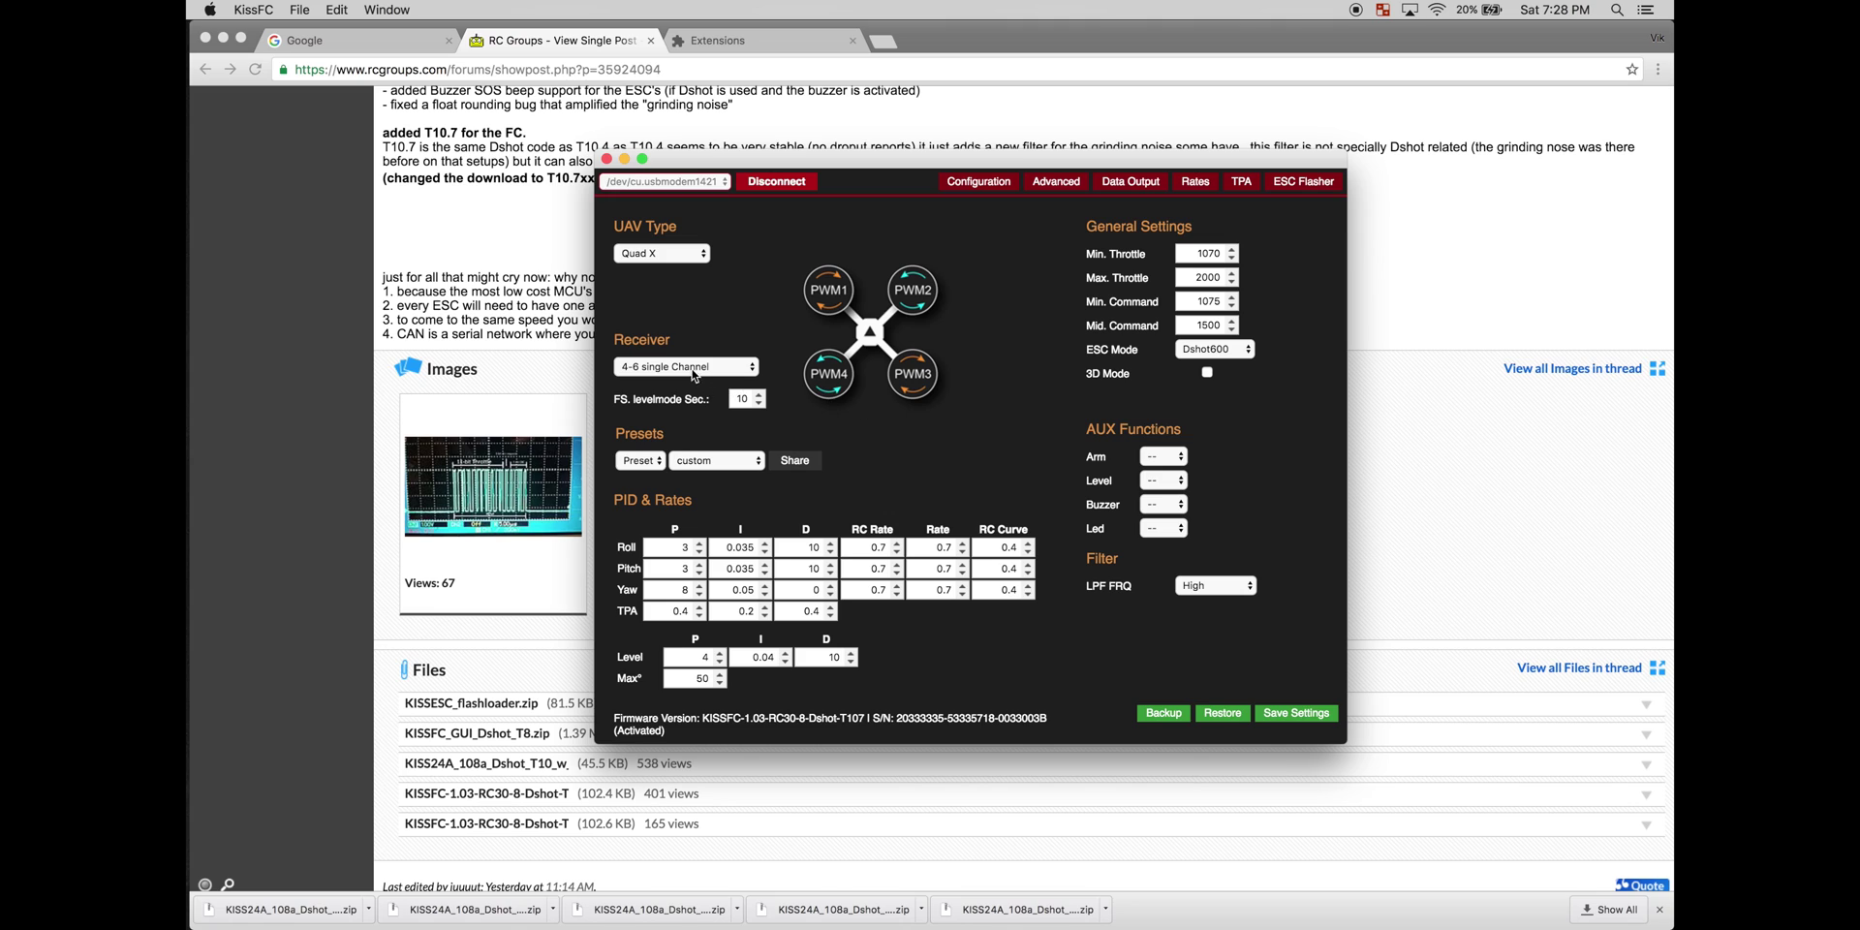
- Review the available receiver types and the advanced settings, then return to the main configuration
click(691, 368)
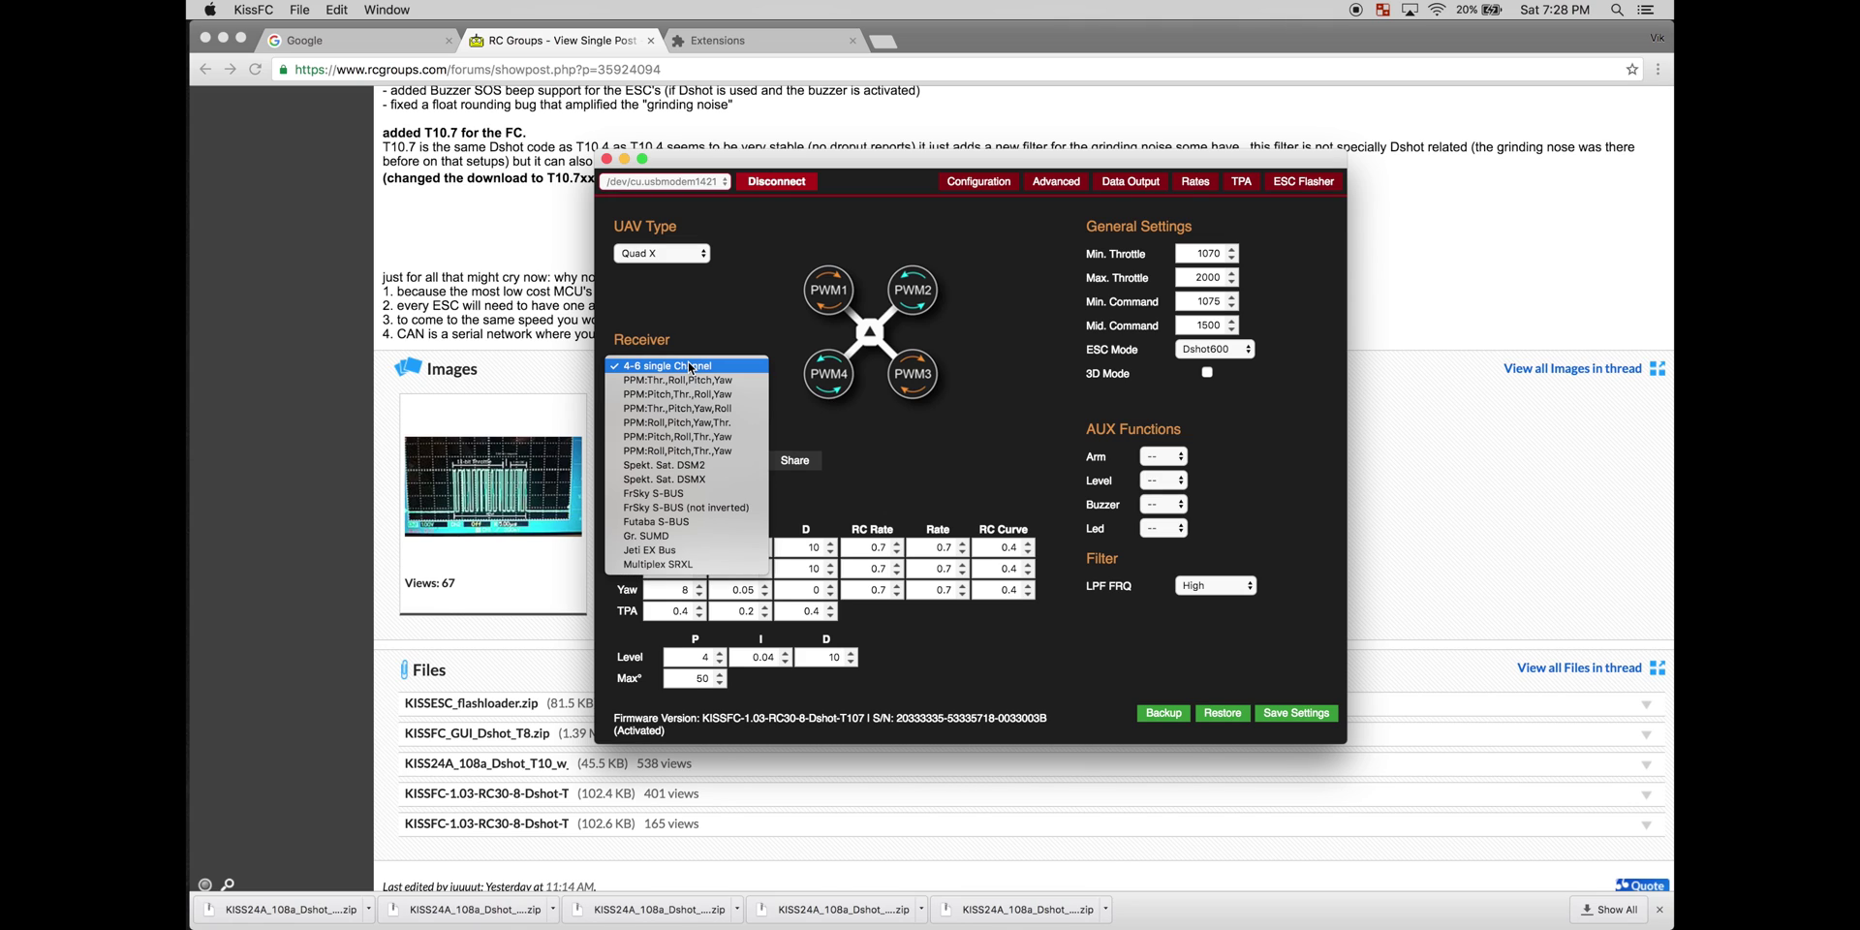
click(690, 366)
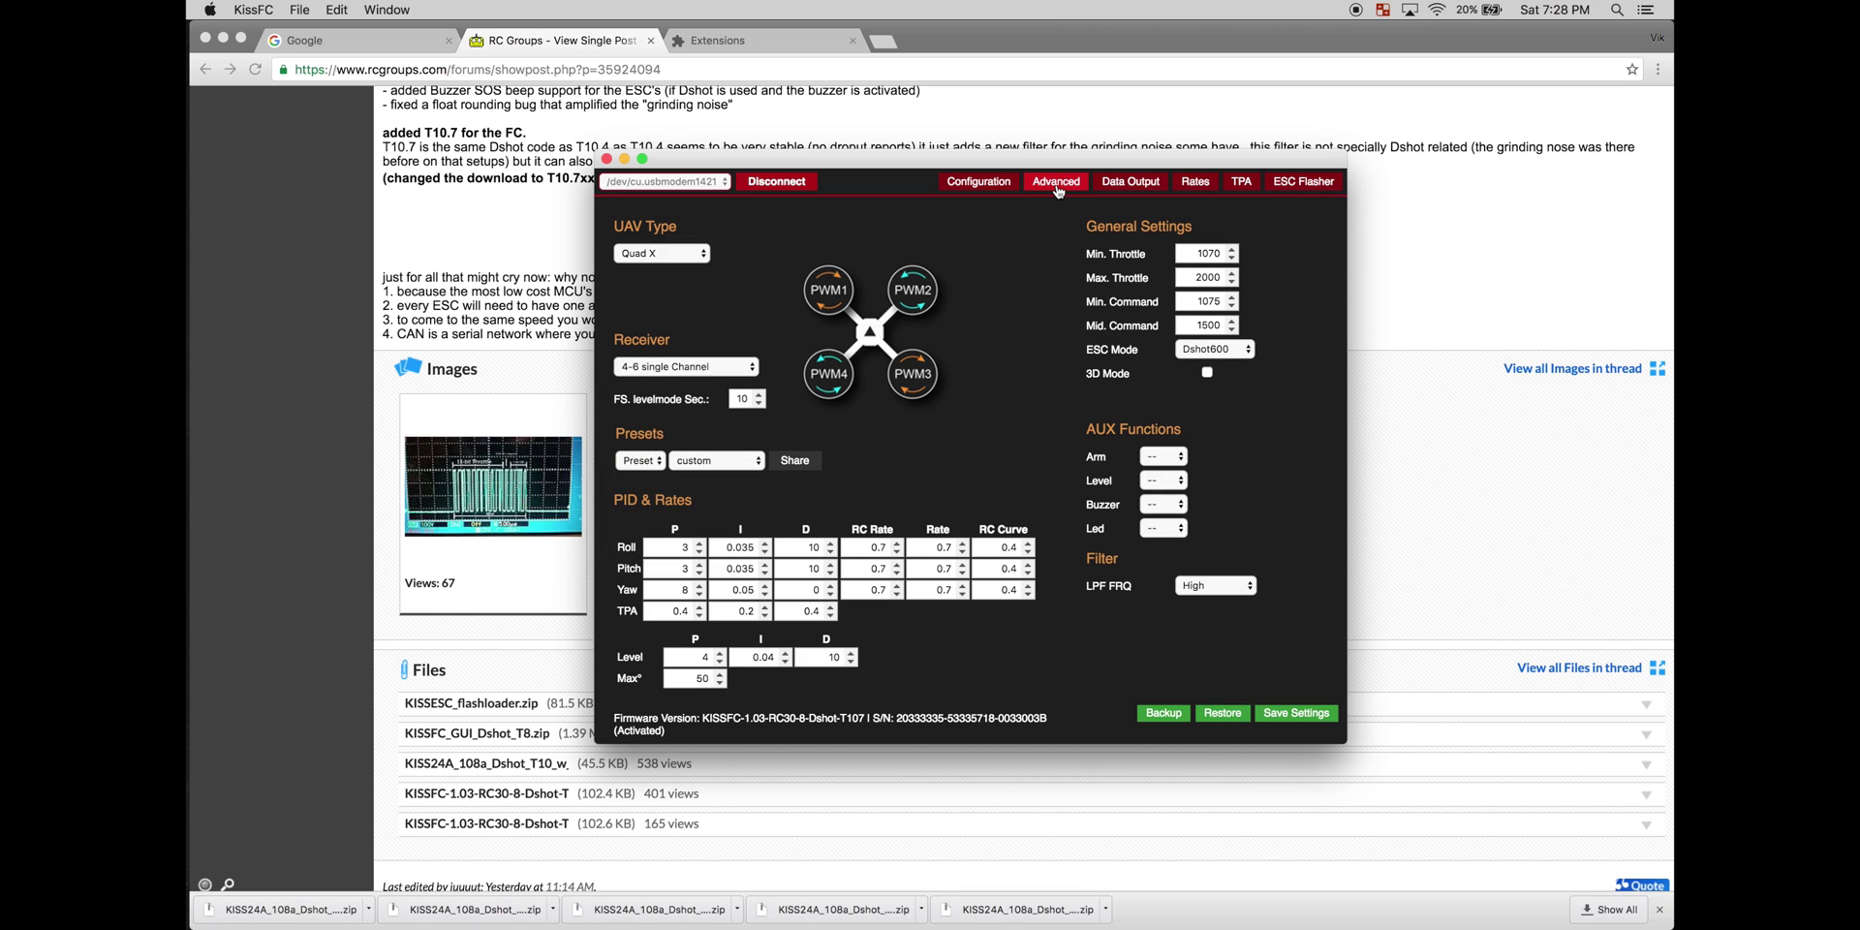
click(1057, 184)
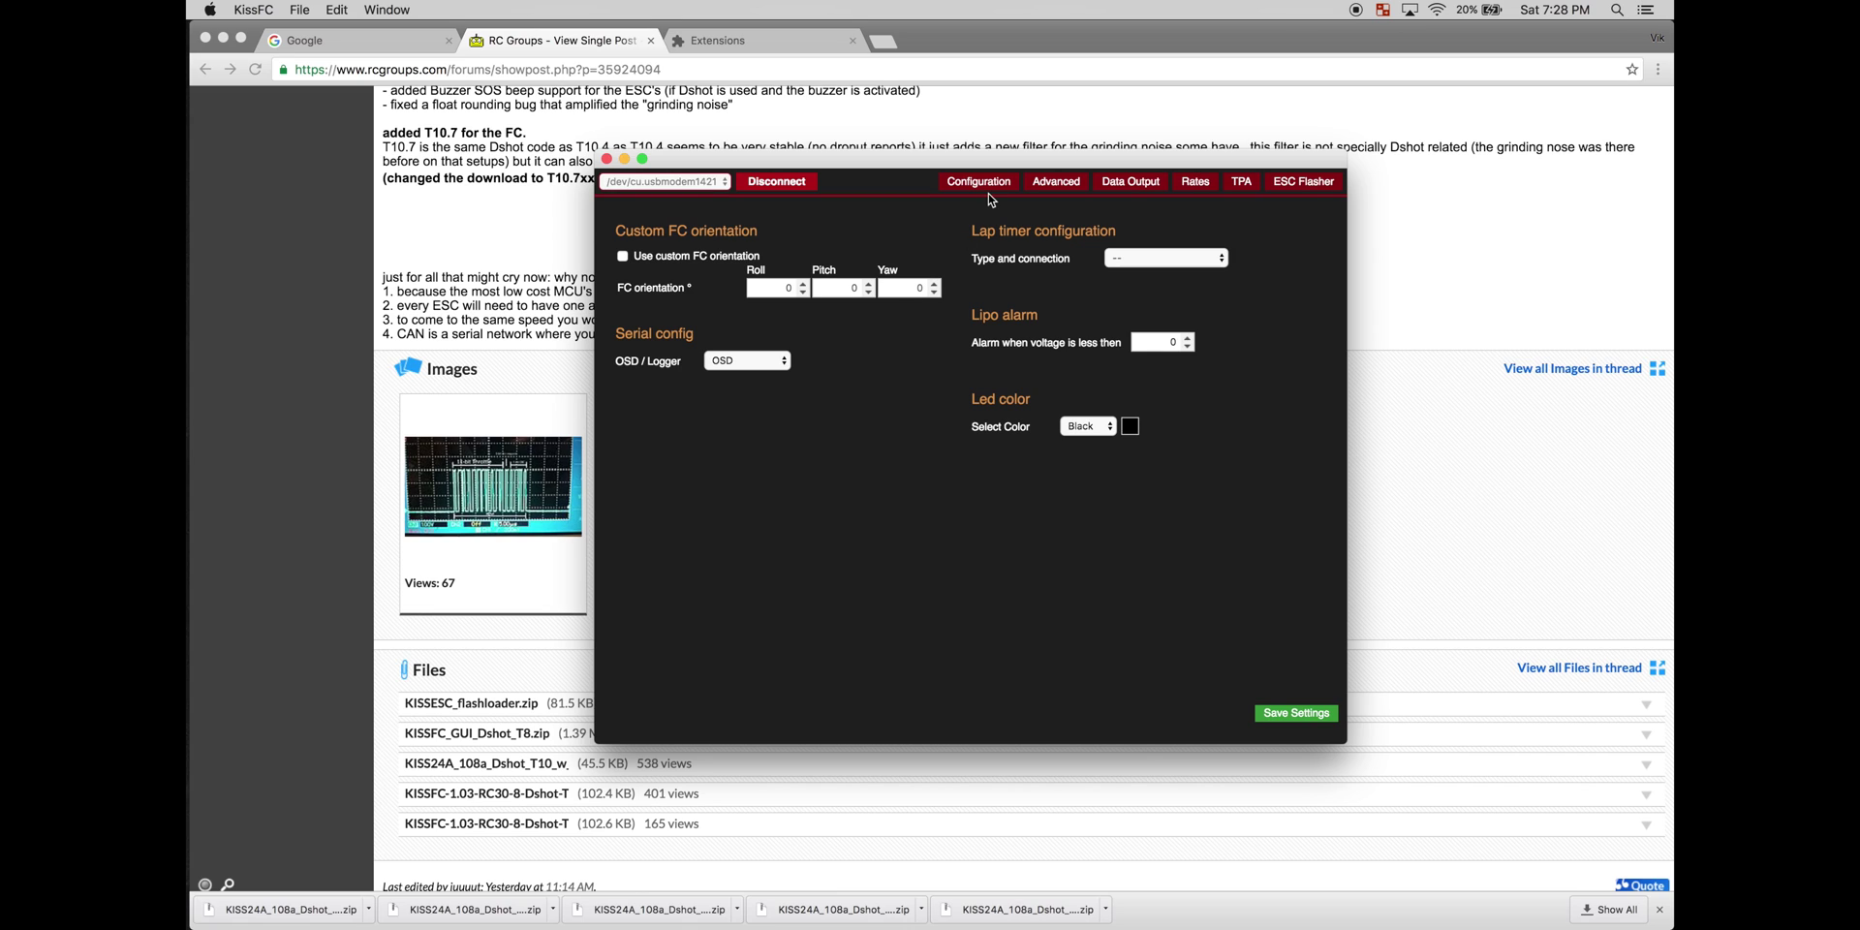
click(989, 190)
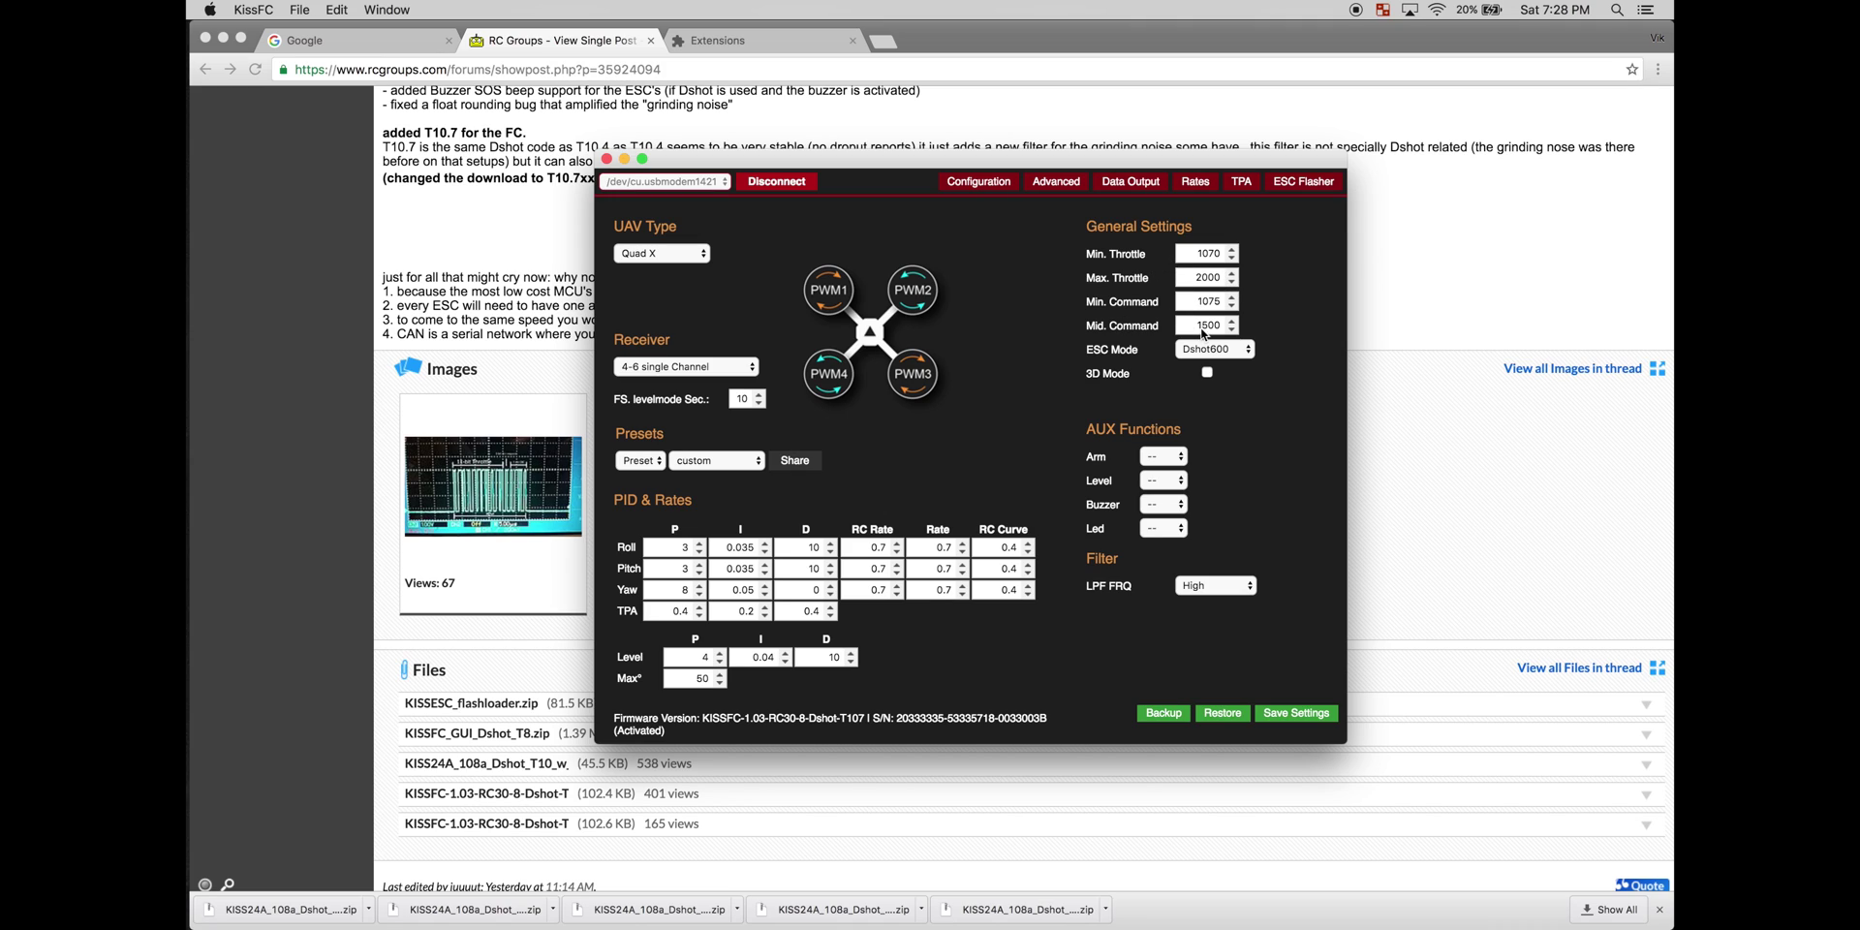
- Set Min. Throttle to 1050 and Min. Command to 1060, and save the settings
click(1231, 257)
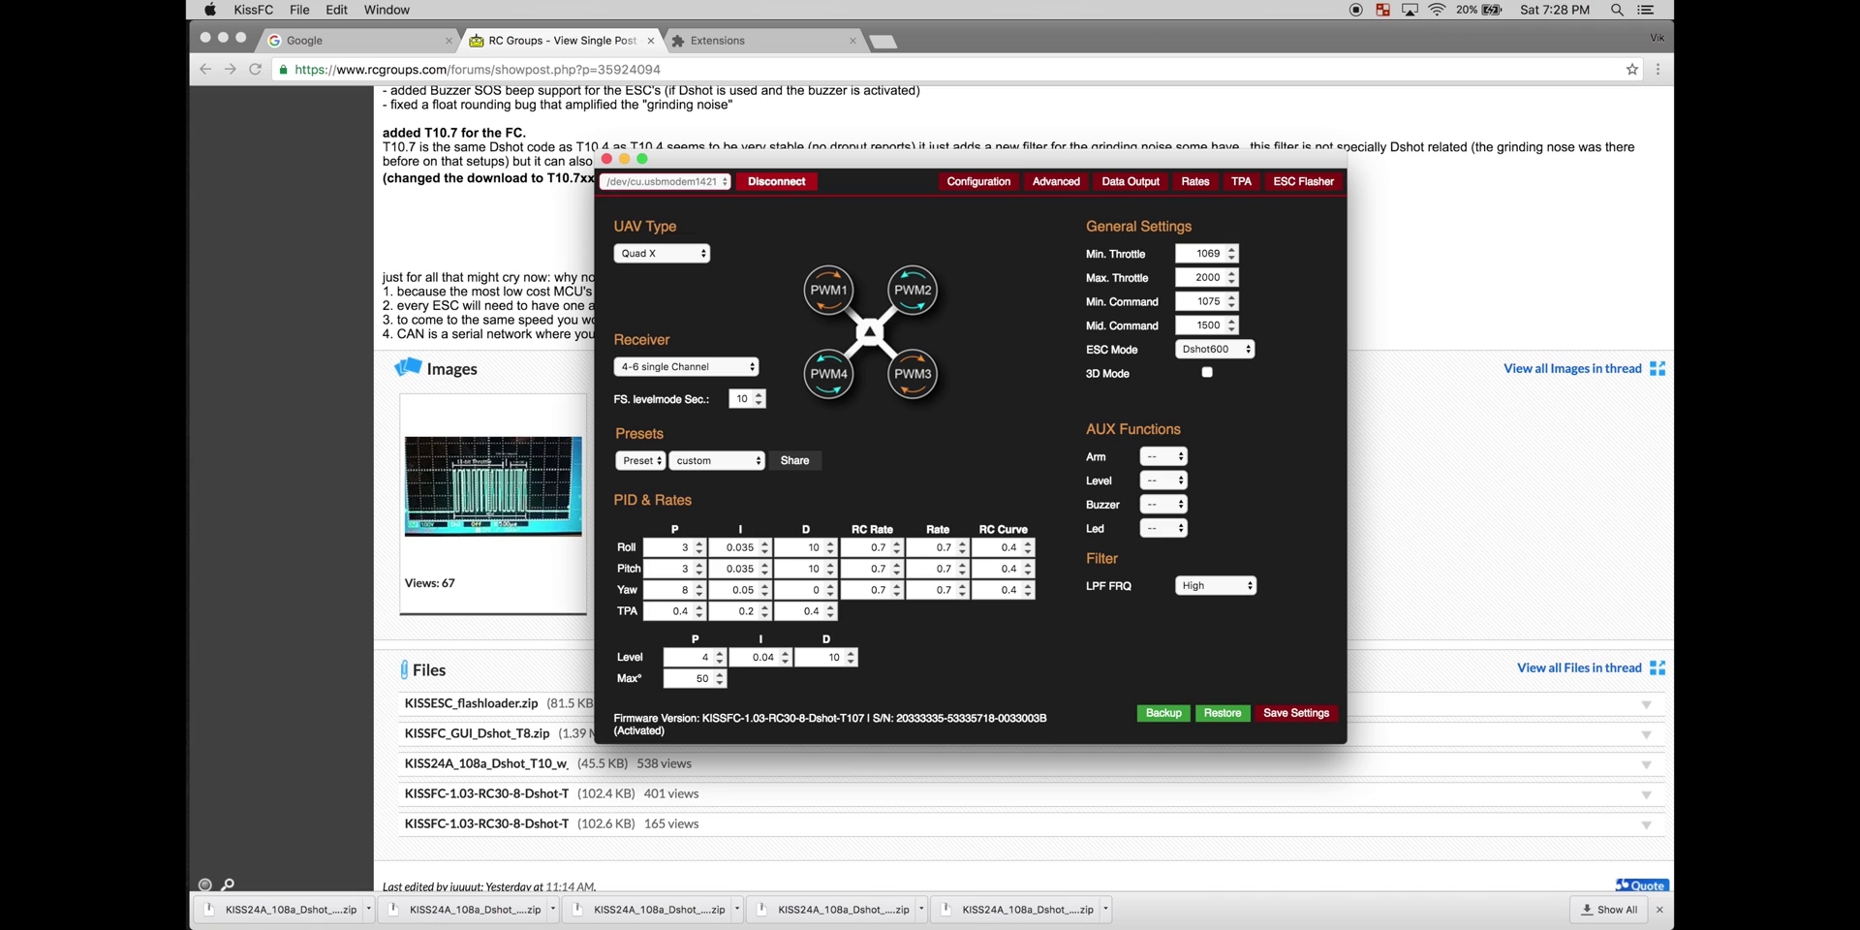
key(BackSpace)
key(BackSpace)
text(50)
click(1220, 302)
key(BackSpace)
key(BackSpace)
text(60)
click(1293, 715)
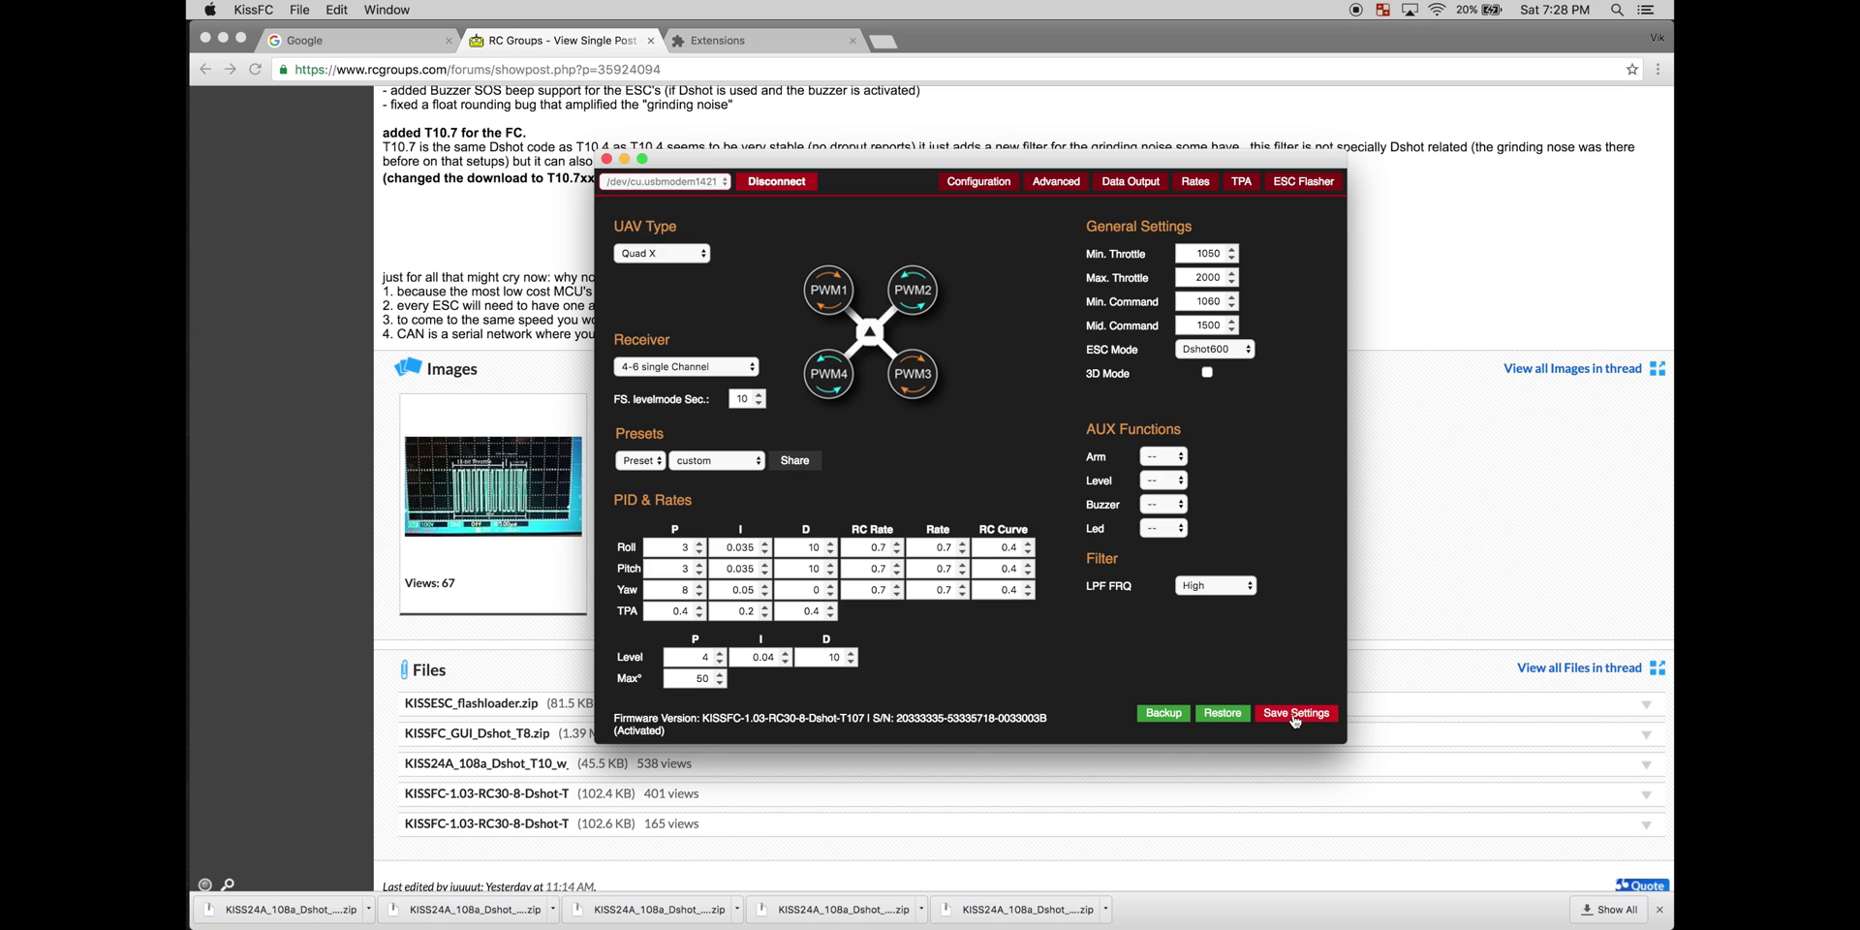